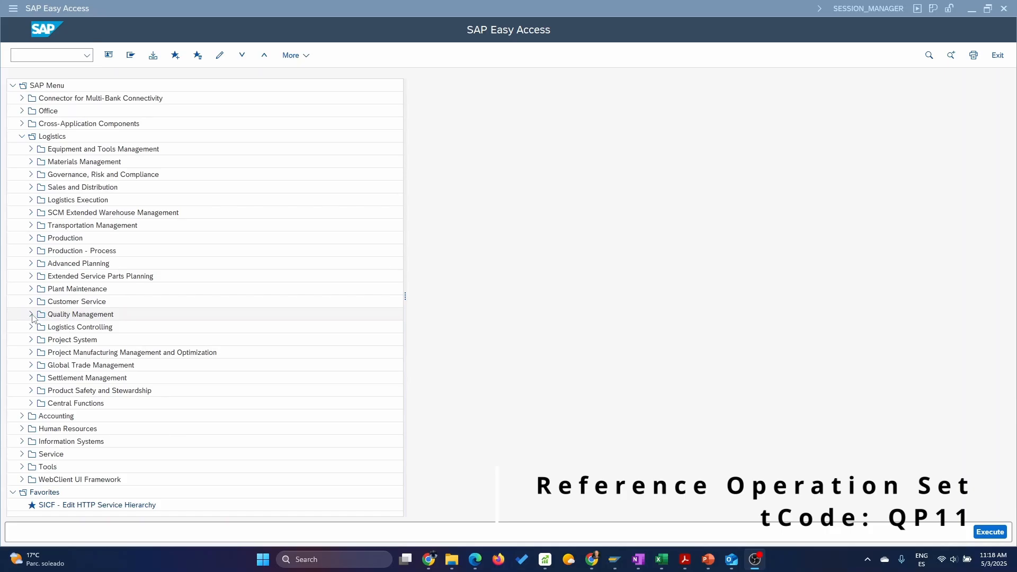
Start creating a reference operation set (QP11) under Quality Planning and continue to the header details without a group
{"action": "left_click", "coordinate": [31, 316]}
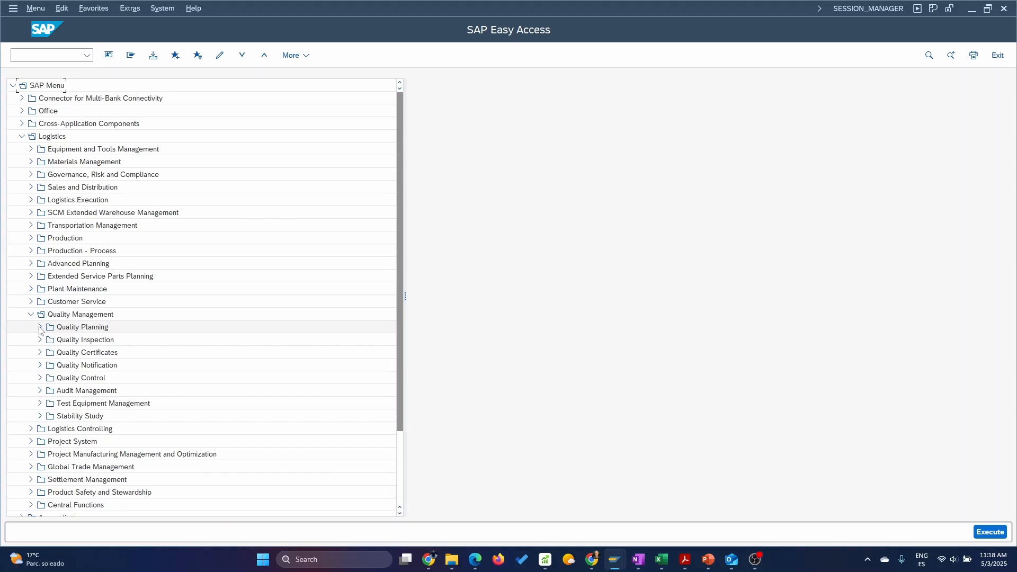
{"action": "left_click", "coordinate": [40, 327]}
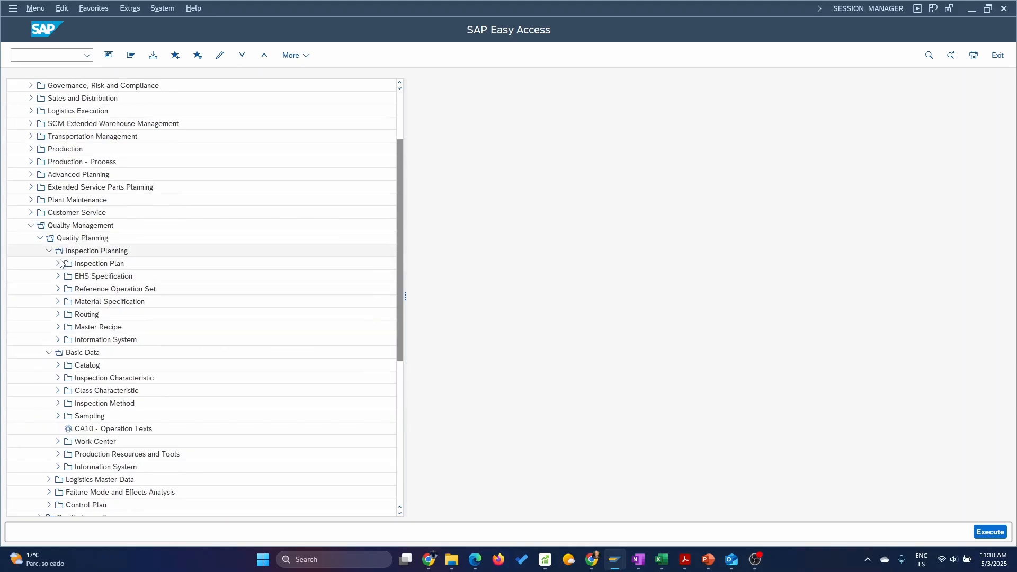
{"action": "double_click", "coordinate": [108, 263]}
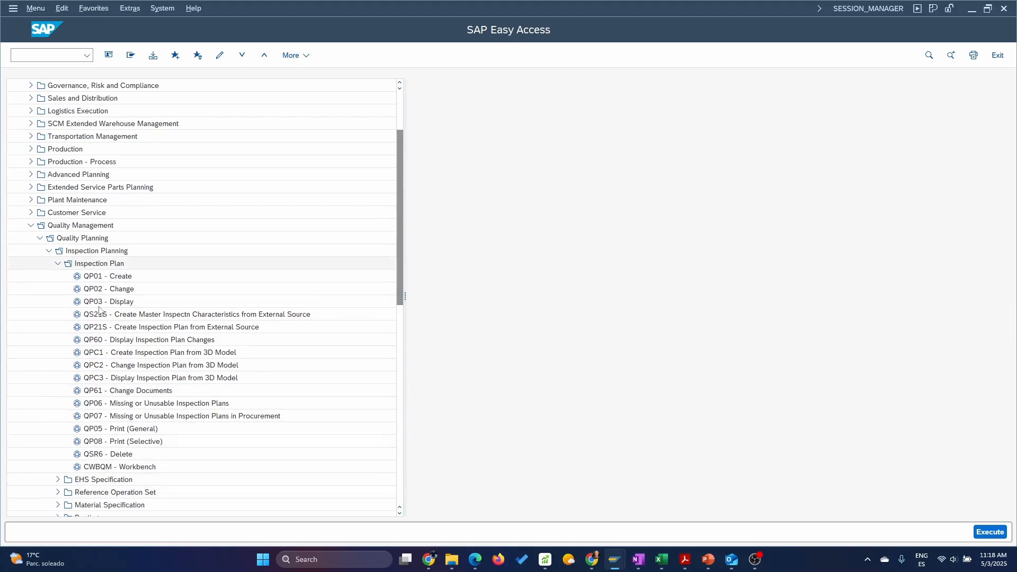
{"action": "left_click", "coordinate": [58, 492]}
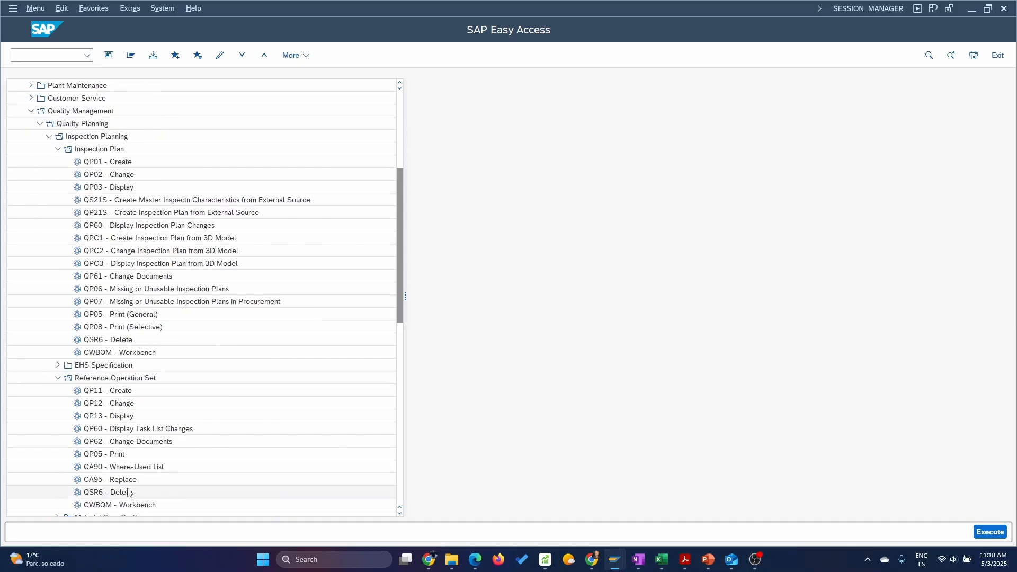
{"action": "double_click", "coordinate": [92, 394]}
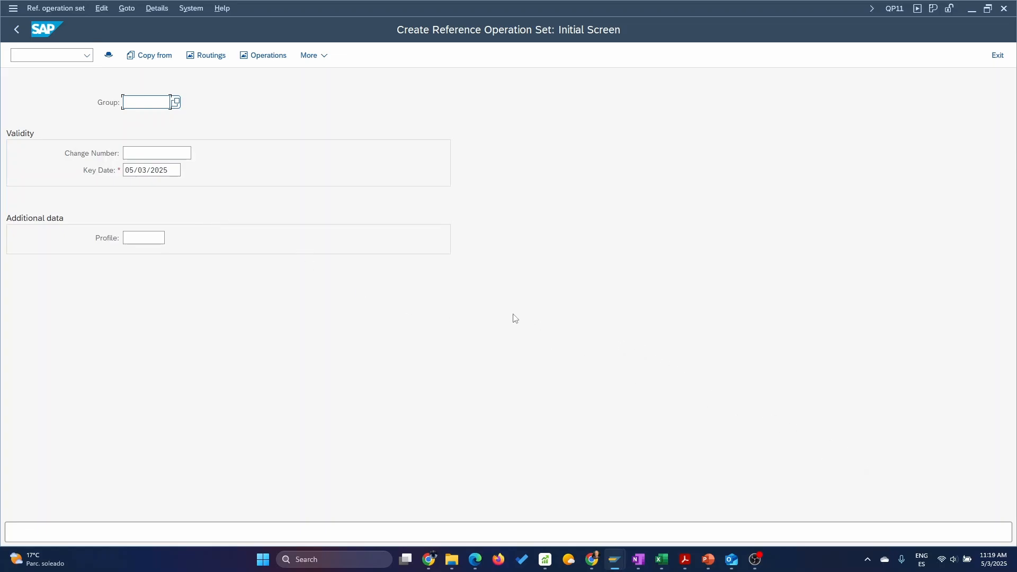
{"action": "key", "text": "Return"}
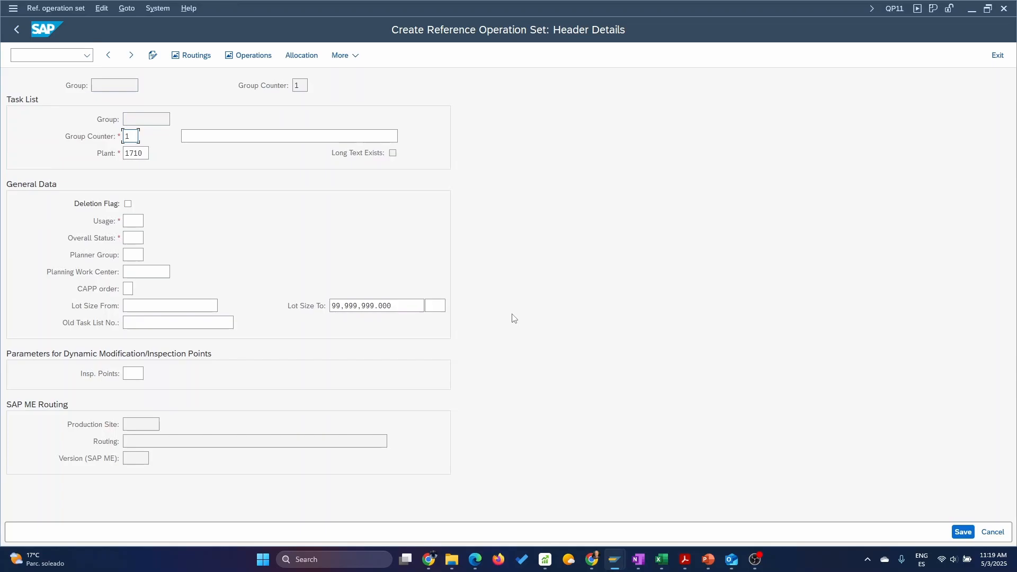
Enter "Quality Control for Inspection plans" as the description of group counter 1
{"action": "double_click", "coordinate": [134, 136]}
{"action": "left_click", "coordinate": [182, 134]}
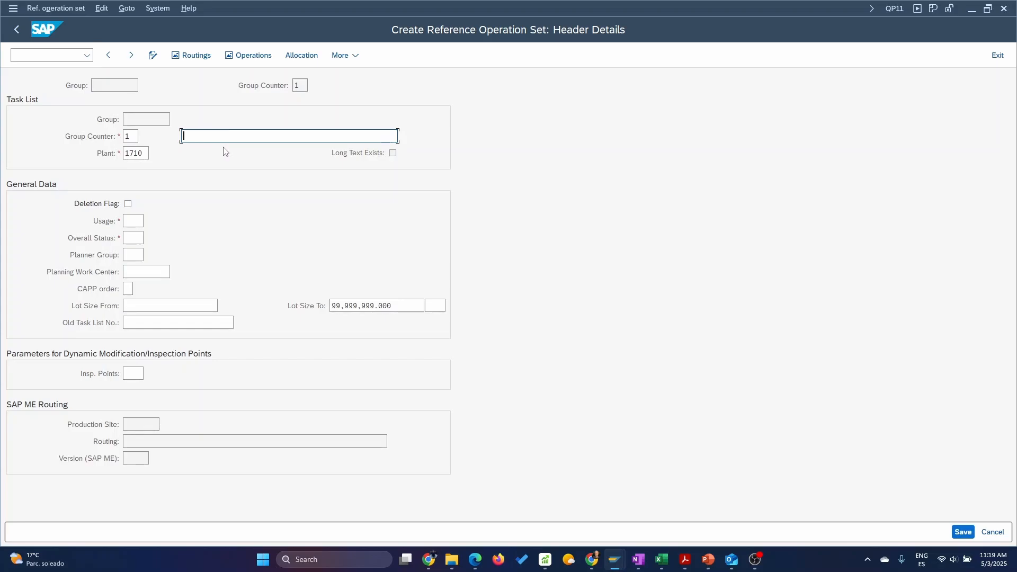
{"action": "type", "text": "Quality Control for I"}
{"action": "type", "text": "nspecti"}
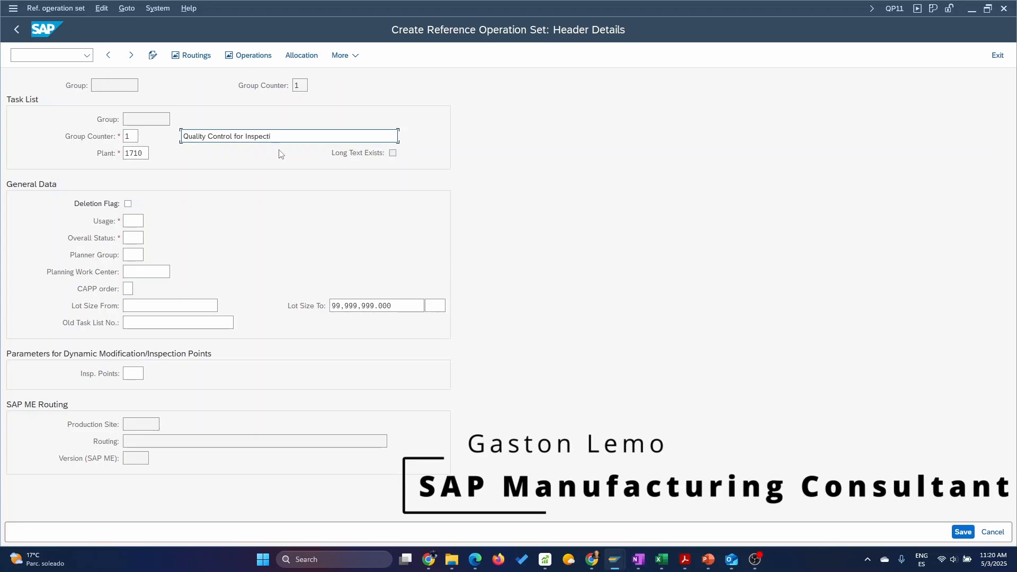
{"action": "type", "text": "on plans"}
Set the task list usage to 3 (Universal) and the overall status to 4 (Released (General))
{"action": "left_click", "coordinate": [134, 220]}
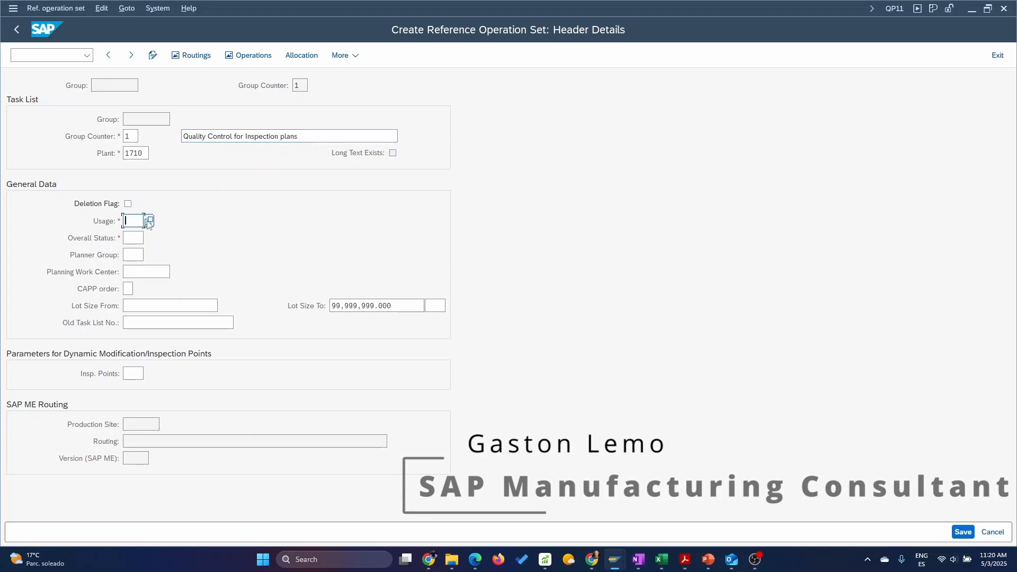
{"action": "left_click", "coordinate": [150, 221]}
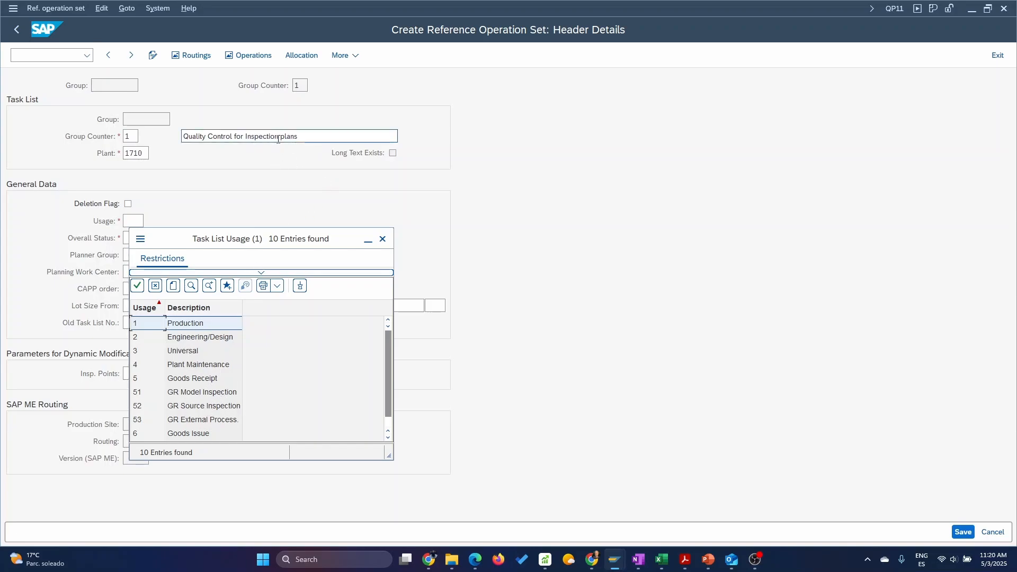
{"action": "double_click", "coordinate": [191, 352]}
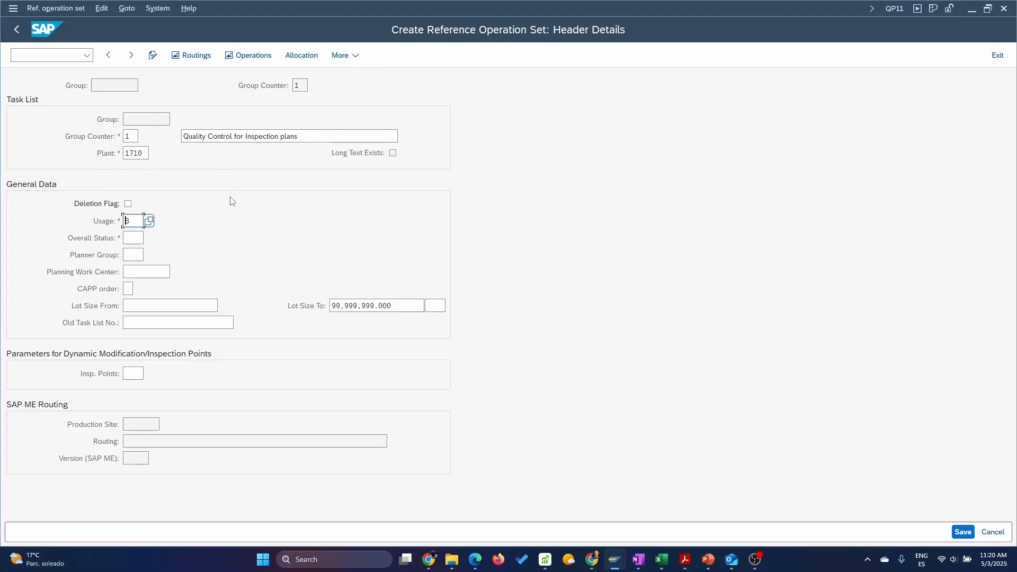
{"action": "left_click", "coordinate": [132, 238]}
{"action": "left_click", "coordinate": [149, 238]}
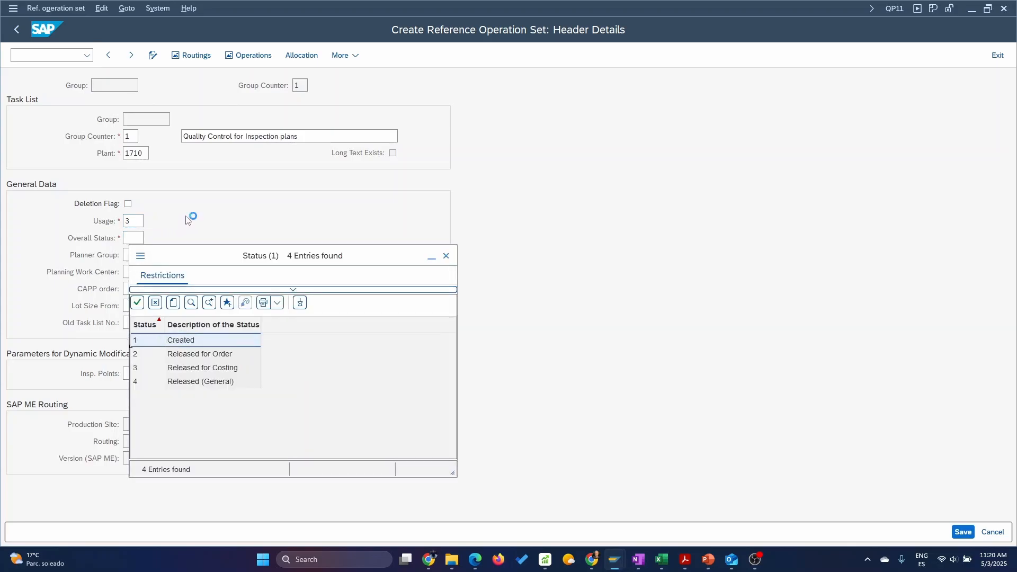
{"action": "double_click", "coordinate": [178, 382]}
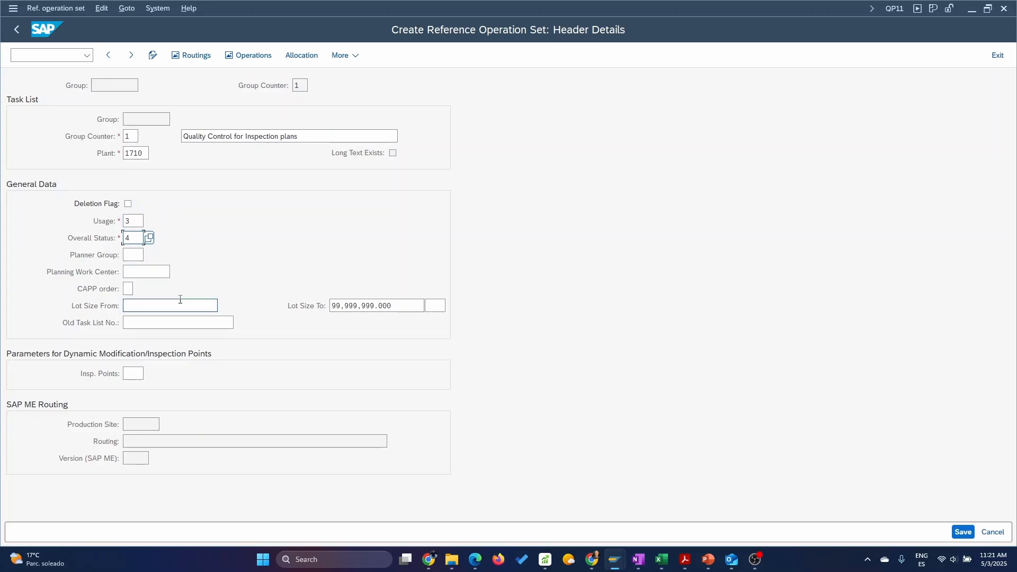
Review the available inspection point field combinations, including sample, freely defined and time based, and close the list without choosing one
{"action": "left_click", "coordinate": [133, 375]}
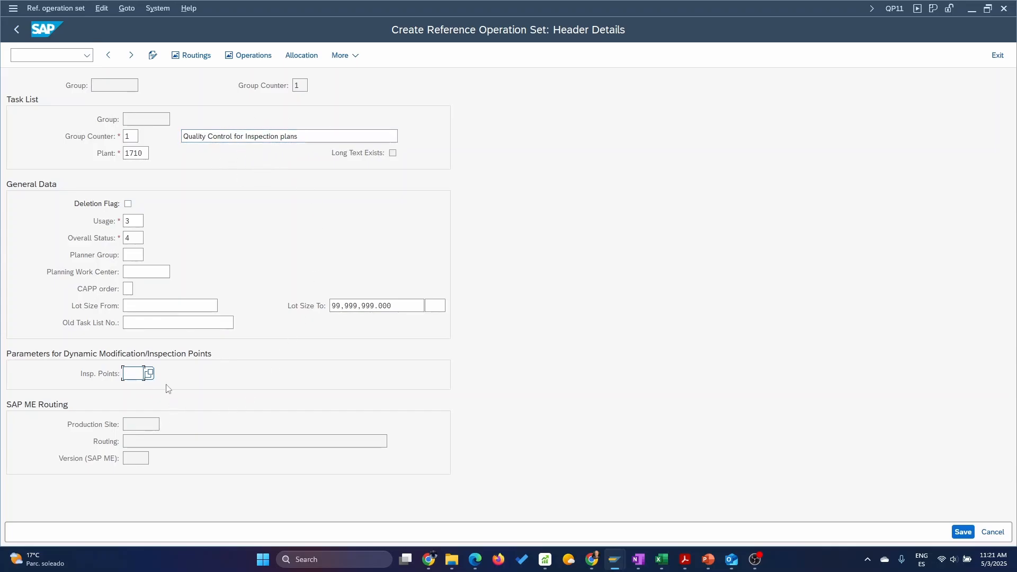
{"action": "left_click", "coordinate": [149, 376]}
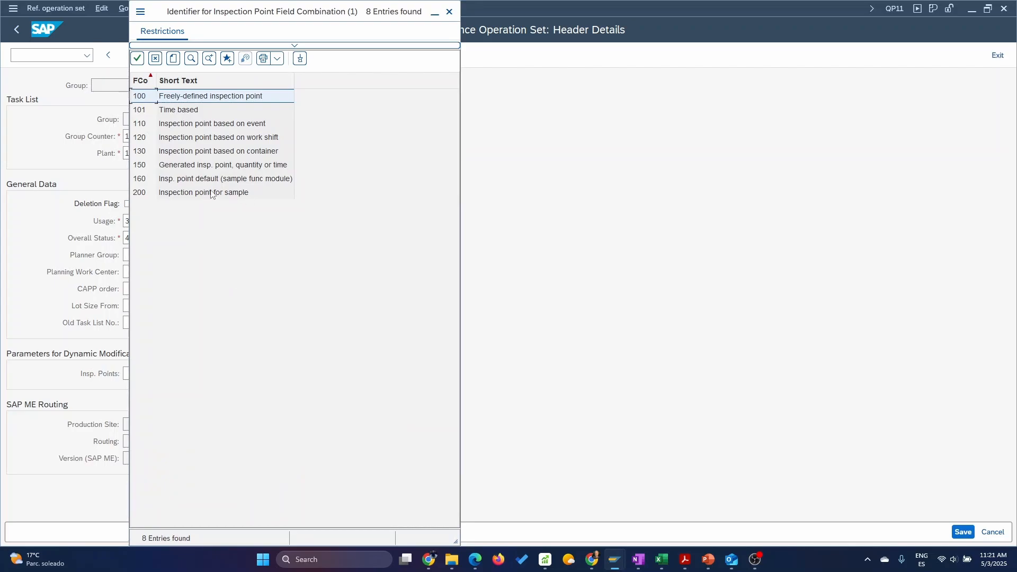
{"action": "left_click", "coordinate": [211, 194]}
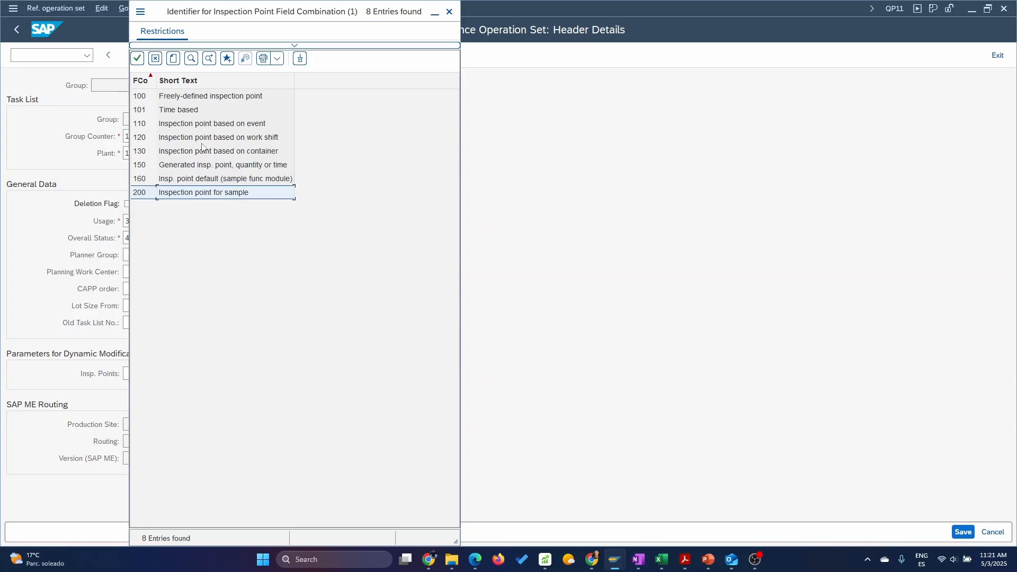
{"action": "left_click", "coordinate": [182, 99]}
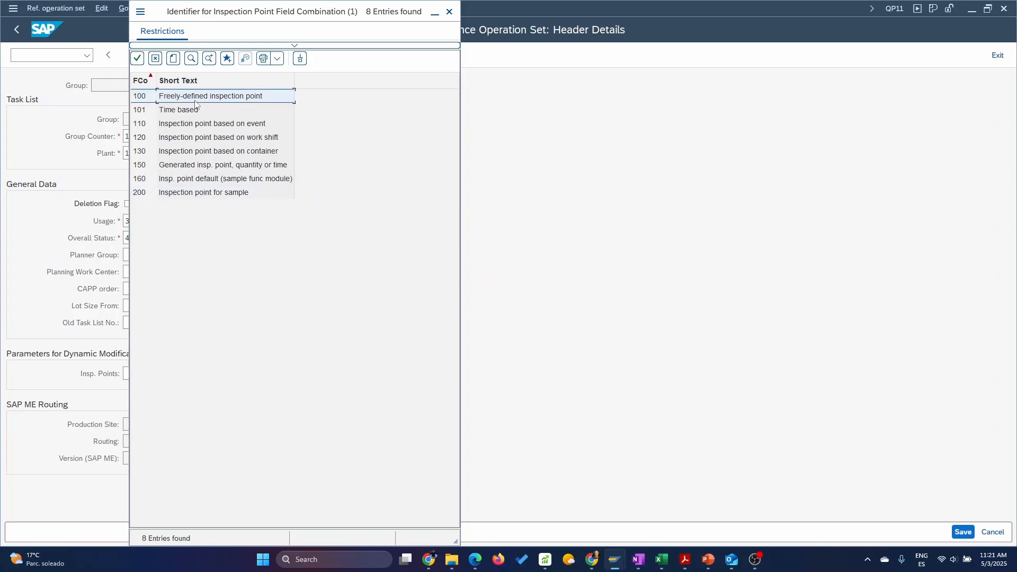
{"action": "left_click", "coordinate": [189, 113]}
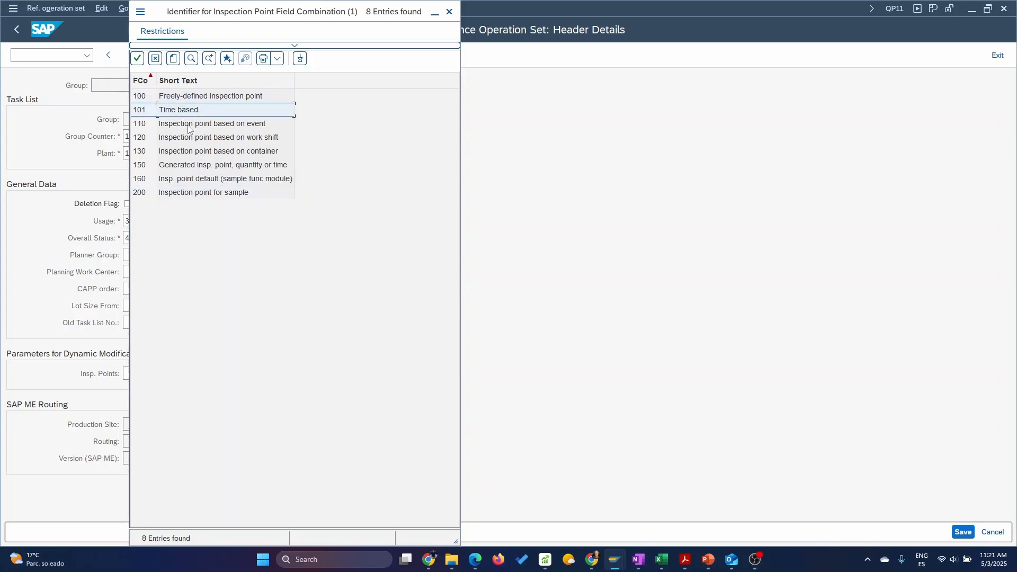
{"action": "left_click", "coordinate": [448, 14]}
{"action": "left_click", "coordinate": [132, 374]}
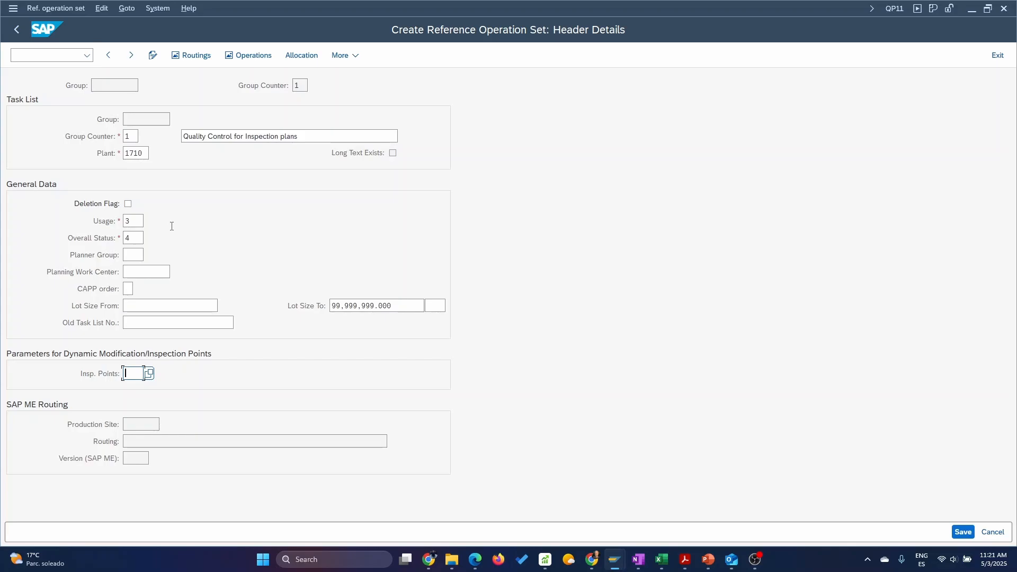
Set the unit of the lot size to PC and confirm the header data
{"action": "key", "text": "Return"}
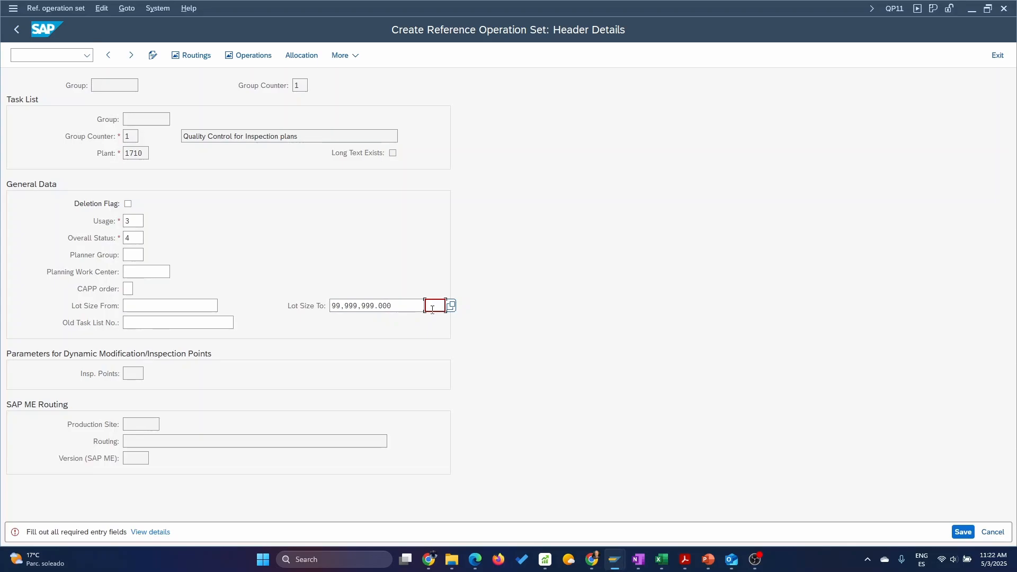
{"action": "type", "text": "pc"}
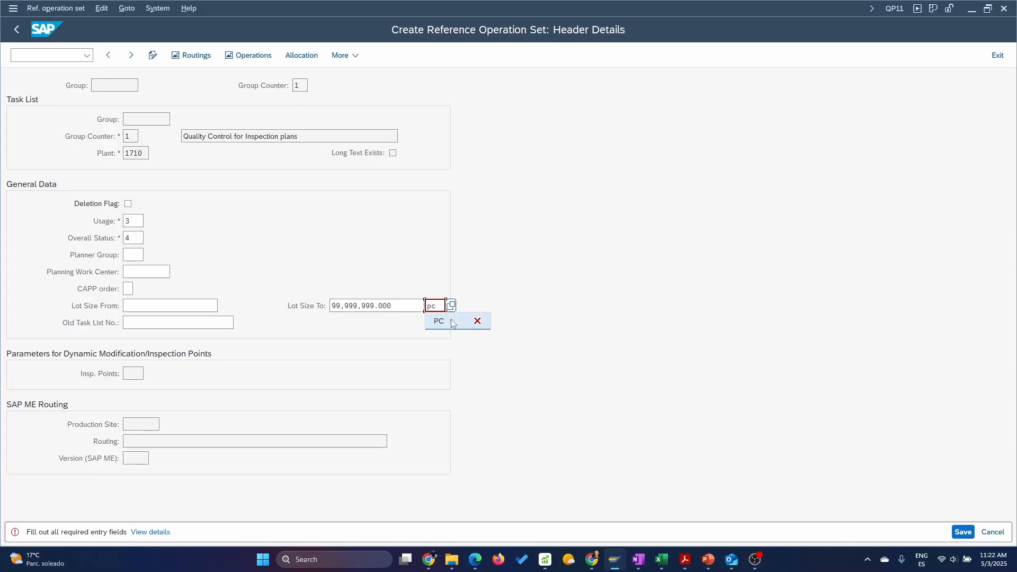
{"action": "left_click", "coordinate": [450, 321]}
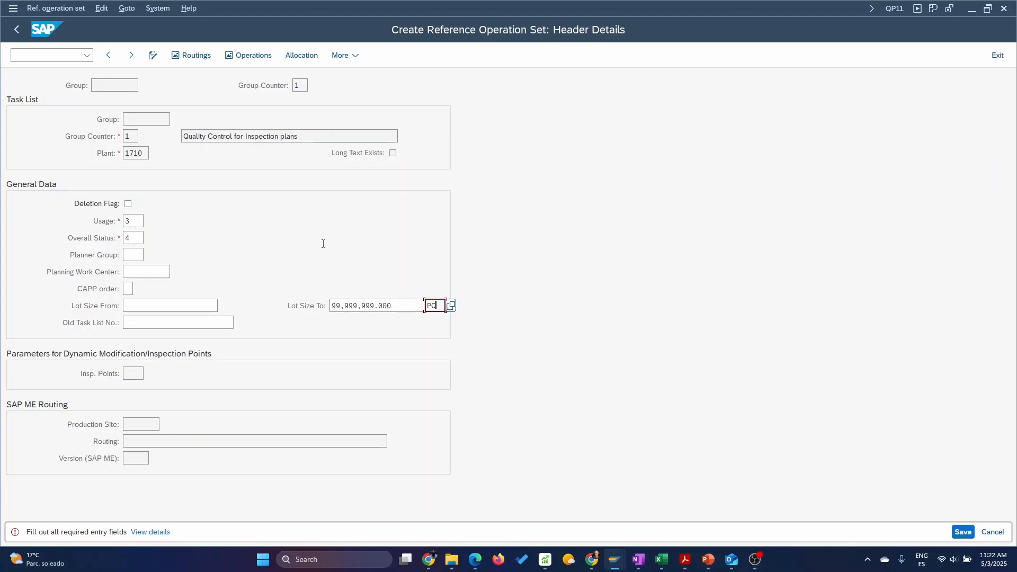
{"action": "key", "text": "Return"}
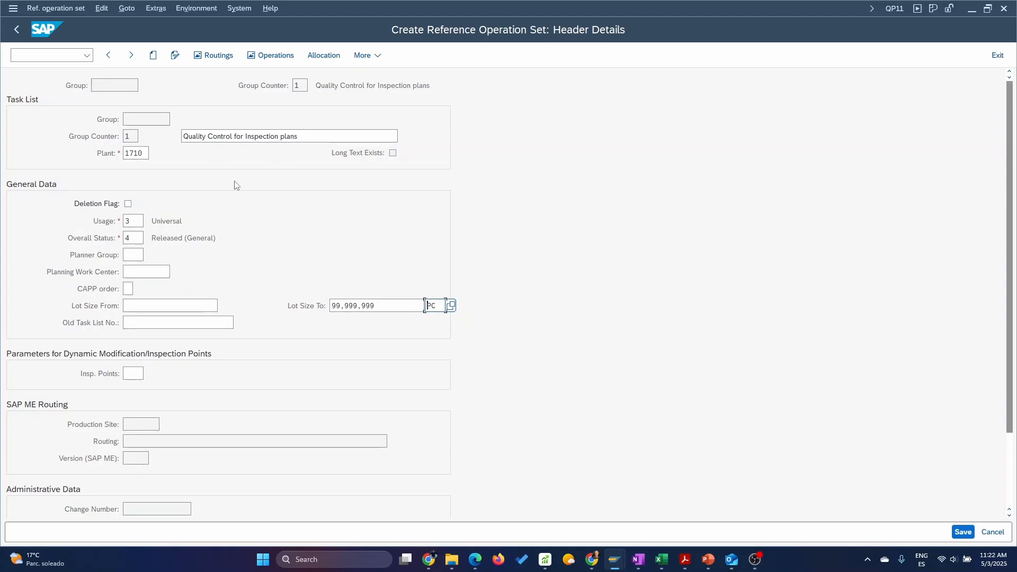
Open the operation overview and list the category 0008 work centers of plant 1710 for operation 0010
{"action": "left_click", "coordinate": [280, 59]}
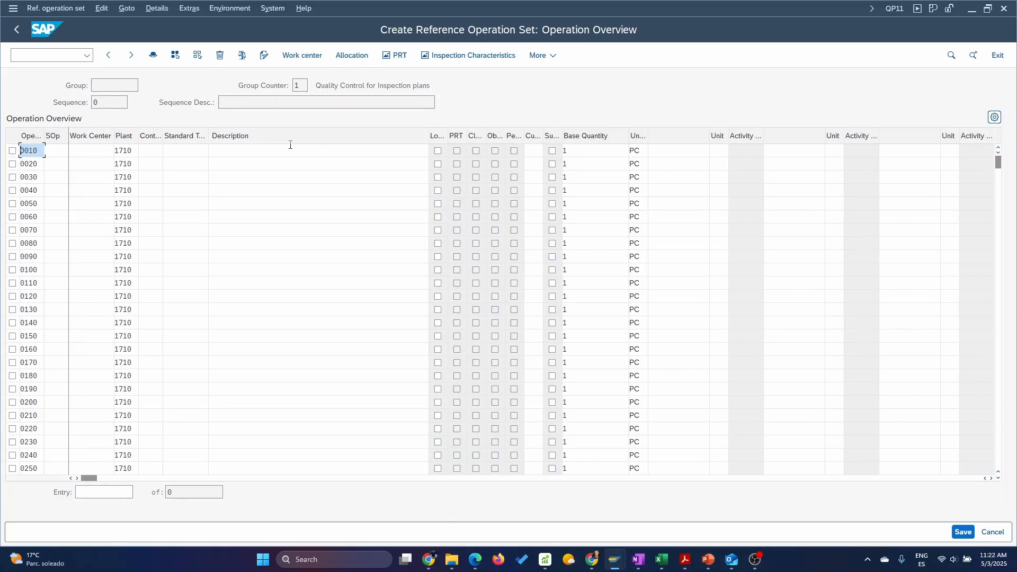
{"action": "left_click", "coordinate": [102, 154]}
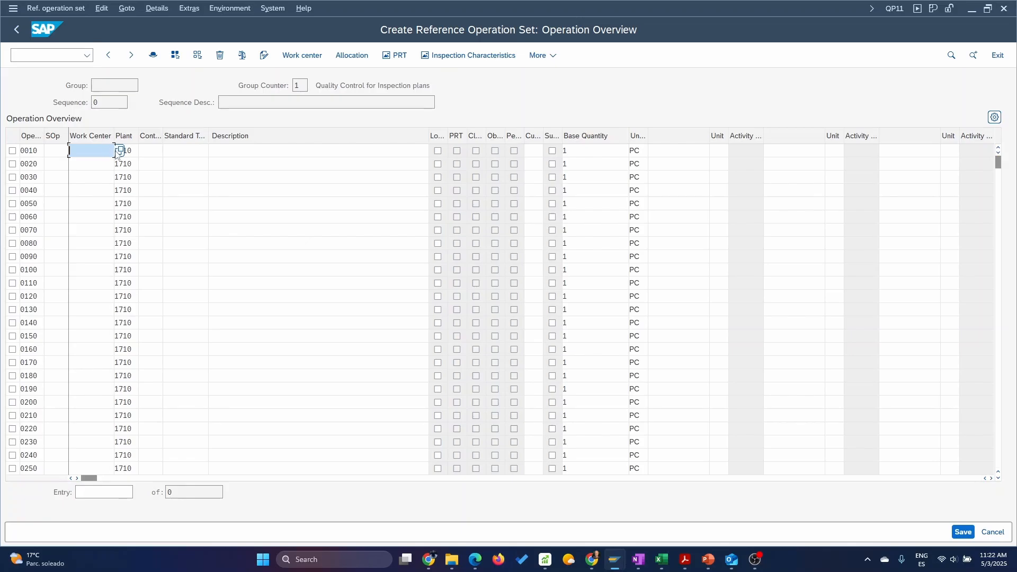
{"action": "left_click", "coordinate": [120, 151]}
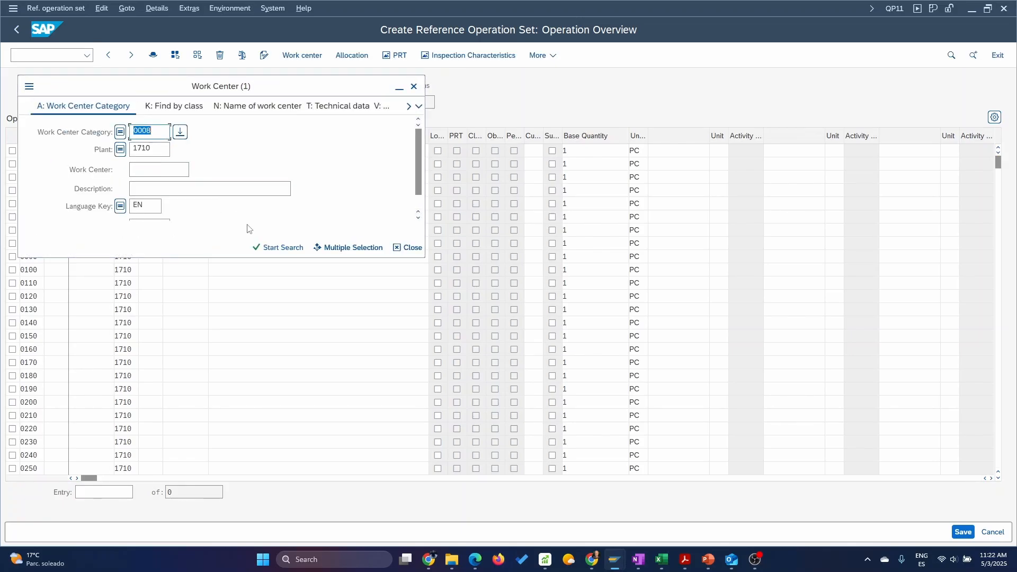
{"action": "left_click", "coordinate": [277, 247]}
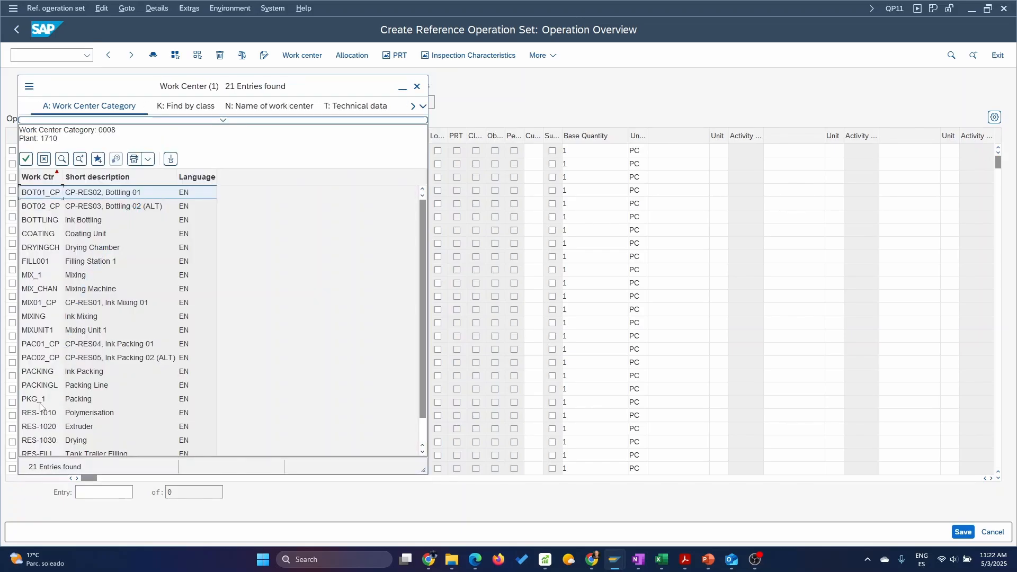
{"action": "scroll", "coordinate": [74, 280], "scroll_direction": "down", "scroll_amount": 1}
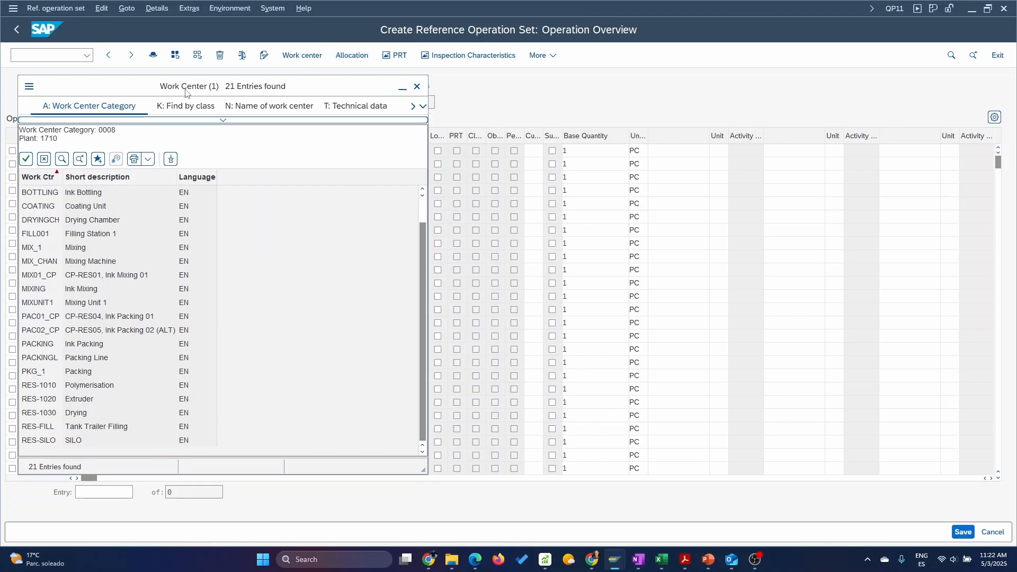
Change the work center search to category 0003 (Labor) and pick QCLAB for operation 0010
{"action": "left_click", "coordinate": [222, 121]}
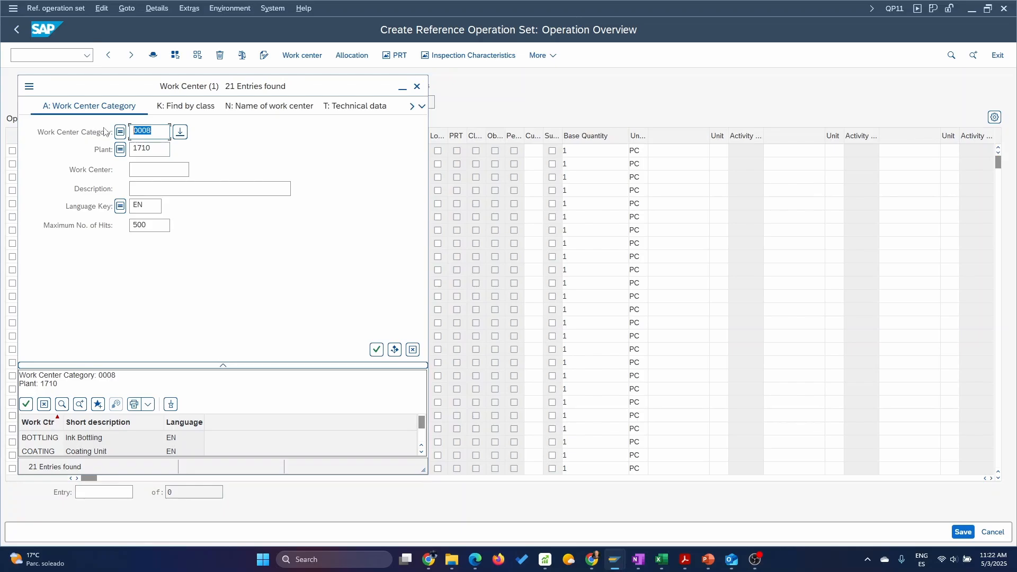
{"action": "left_click", "coordinate": [180, 132]}
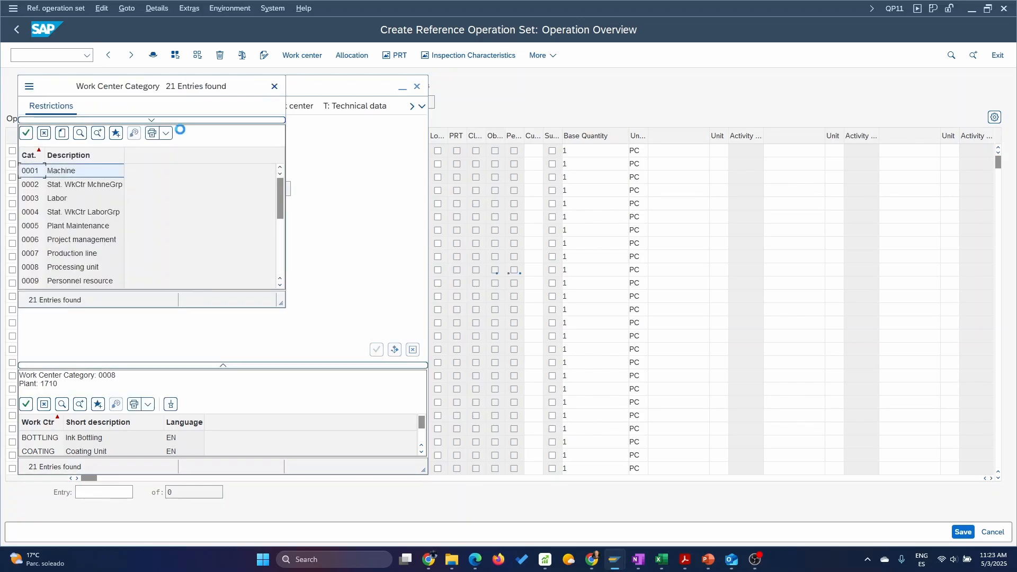
{"action": "double_click", "coordinate": [57, 199]}
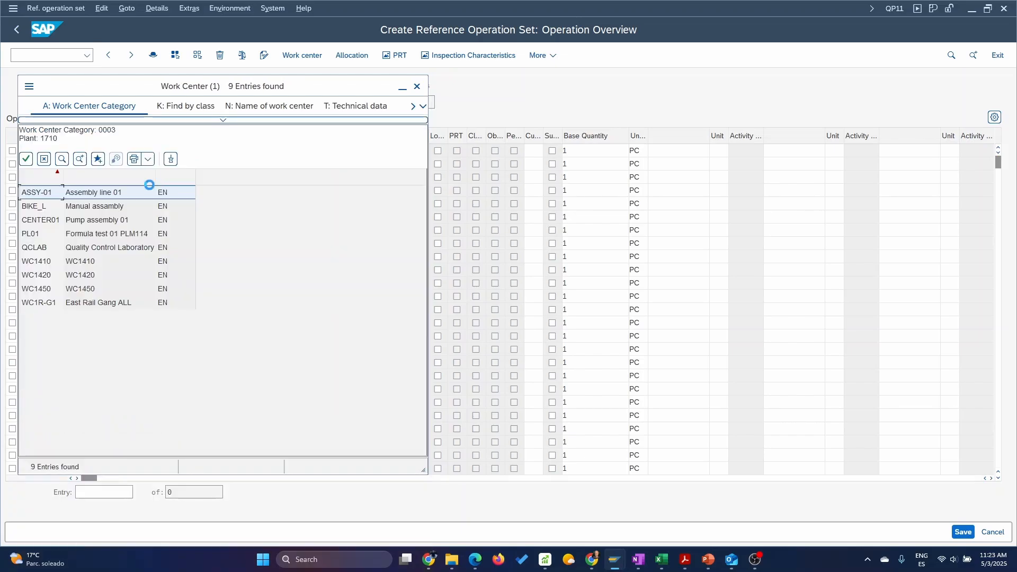
{"action": "left_click", "coordinate": [39, 247]}
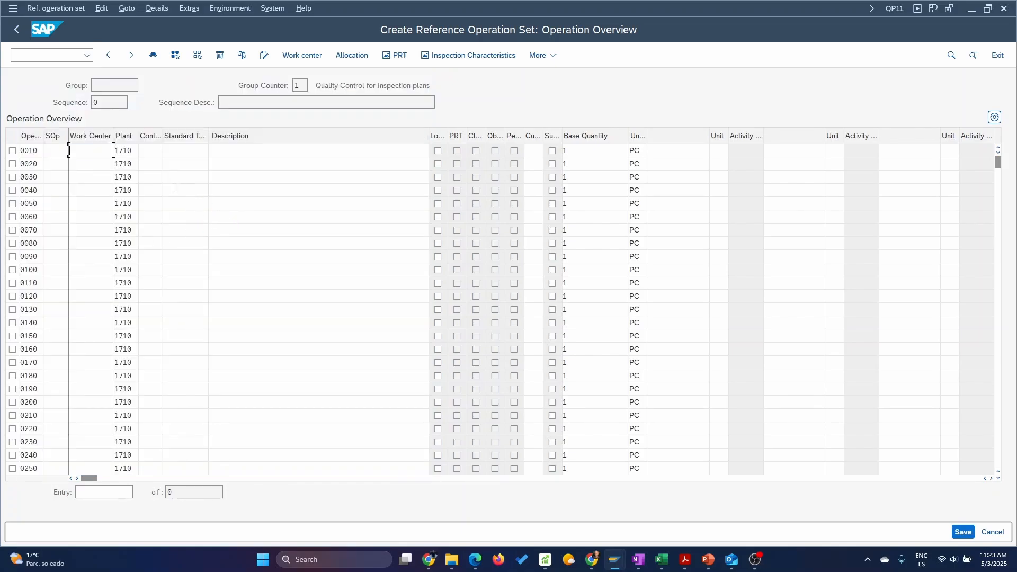
Check the detailed information of control key QM01 (Insp. operation: Characteristics) and assign it to operation 0010
{"action": "left_click", "coordinate": [147, 151]}
{"action": "left_click", "coordinate": [167, 151]}
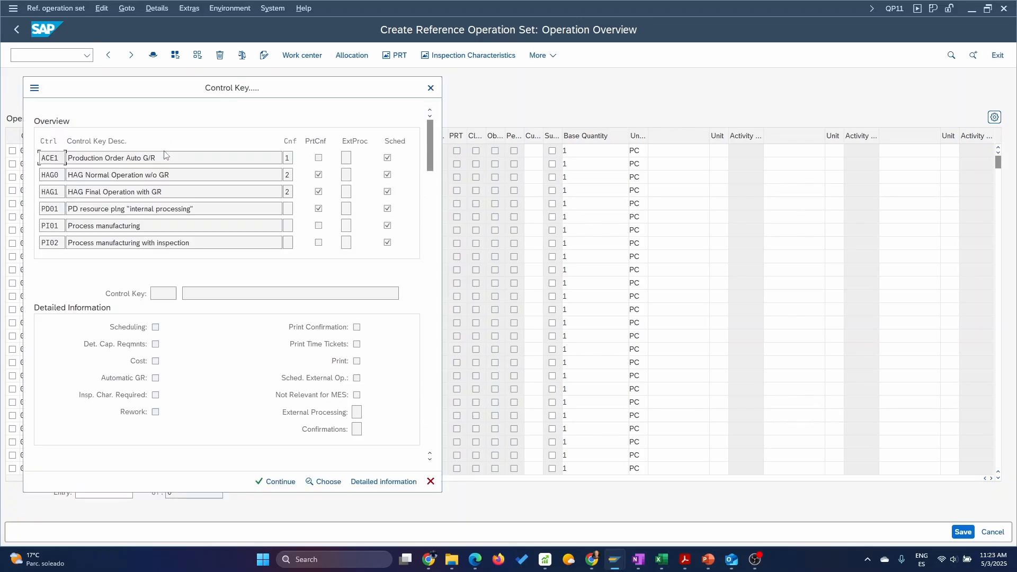
{"action": "left_click_drag", "start_coordinate": [431, 168], "coordinate": [431, 419]}
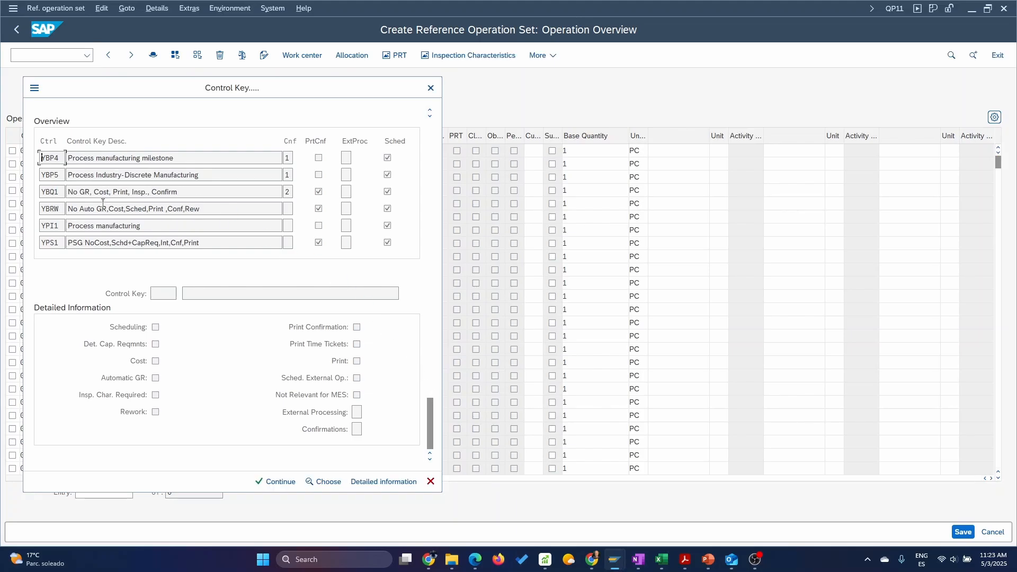
{"action": "scroll", "coordinate": [103, 202], "scroll_direction": "up", "scroll_amount": 2}
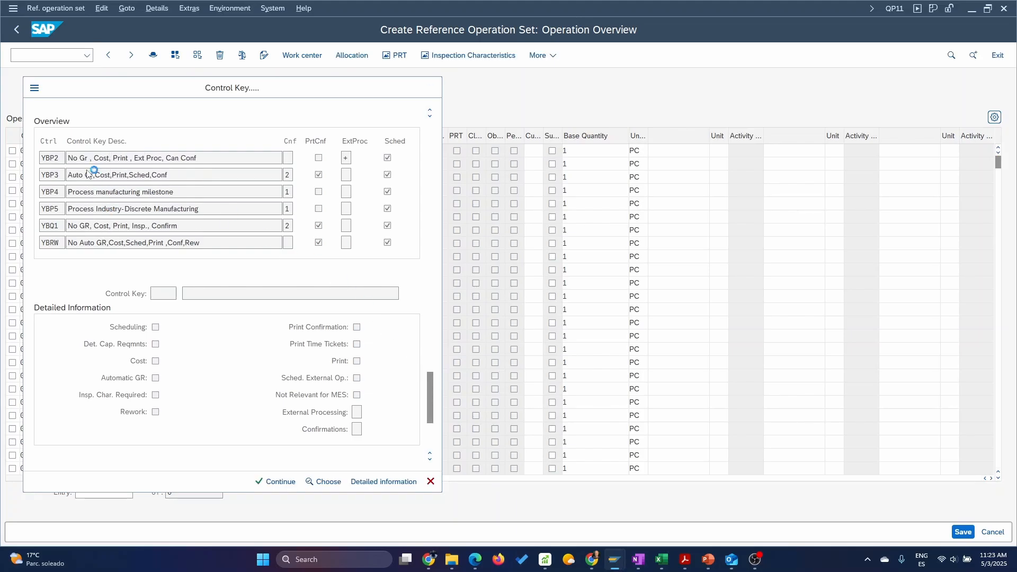
{"action": "scroll", "coordinate": [87, 174], "scroll_direction": "up", "scroll_amount": 4}
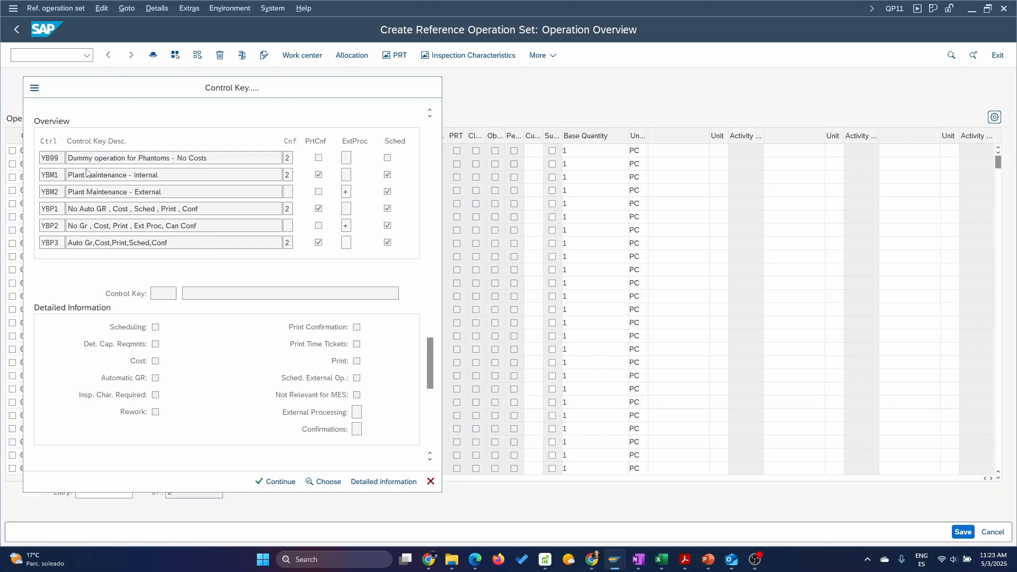
{"action": "scroll", "coordinate": [87, 172], "scroll_direction": "up", "scroll_amount": 2}
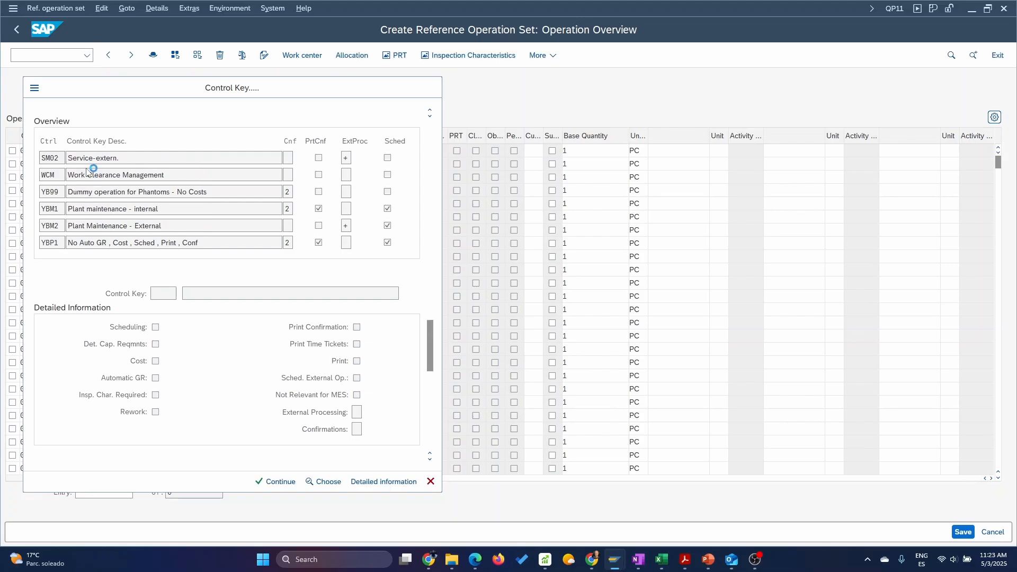
{"action": "scroll", "coordinate": [87, 168], "scroll_direction": "up", "scroll_amount": 3}
{"action": "scroll", "coordinate": [87, 169], "scroll_direction": "up", "scroll_amount": 2}
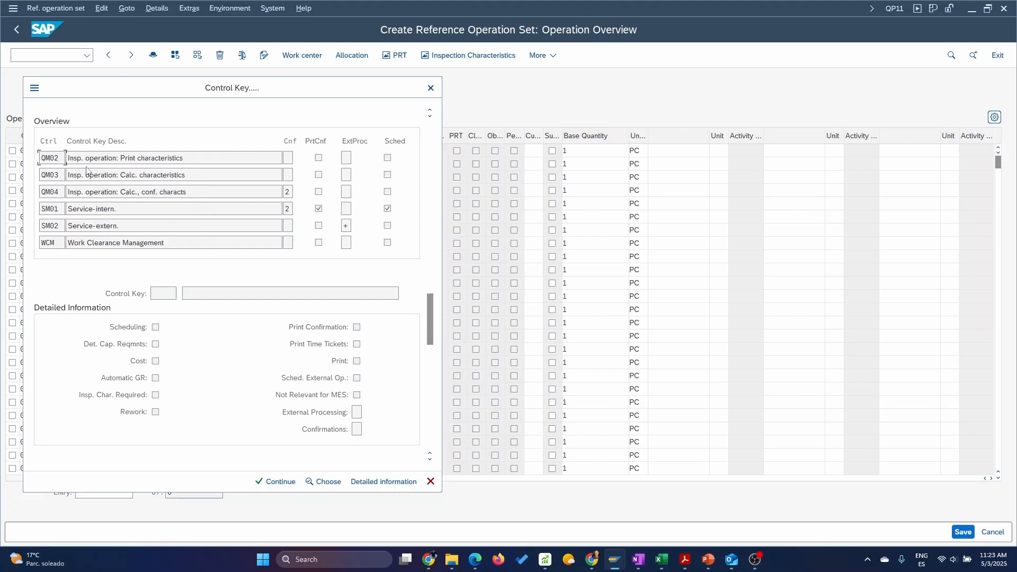
{"action": "left_click", "coordinate": [85, 156]}
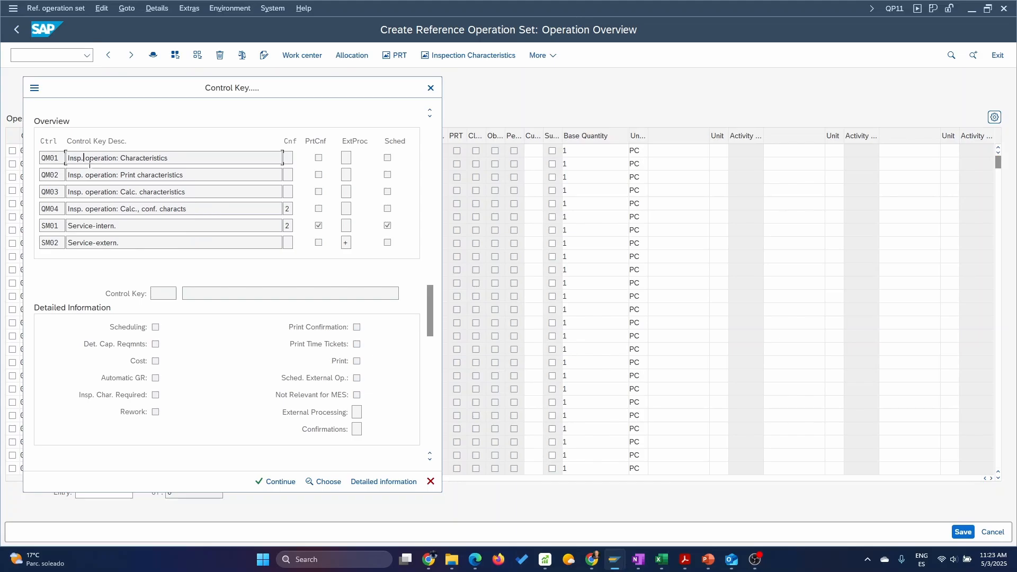
{"action": "left_click", "coordinate": [375, 484]}
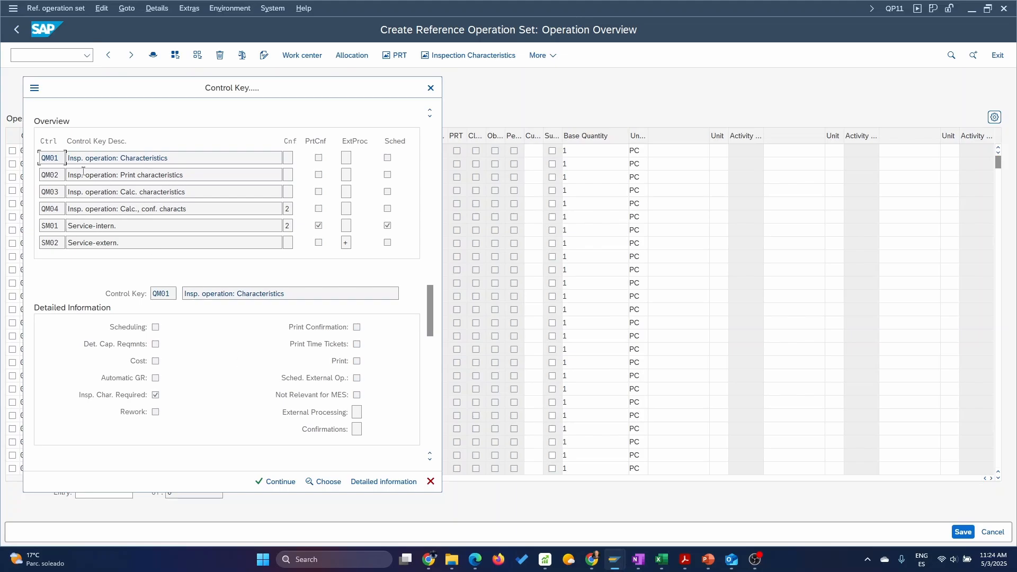
{"action": "left_click", "coordinate": [276, 483]}
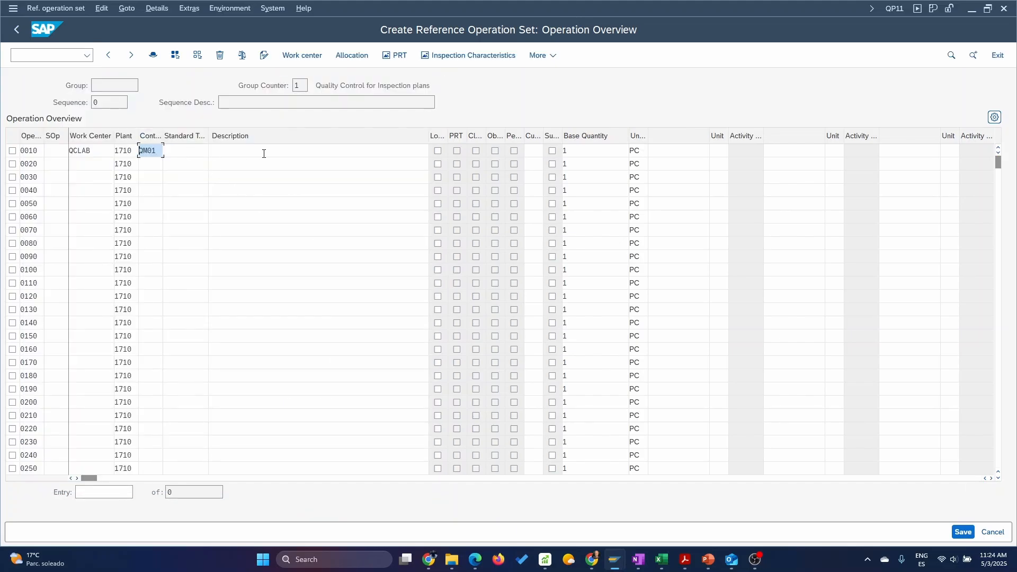
Pick standard text key QM001 (Quality Control Operation) for operation 0010
{"action": "left_click", "coordinate": [293, 155]}
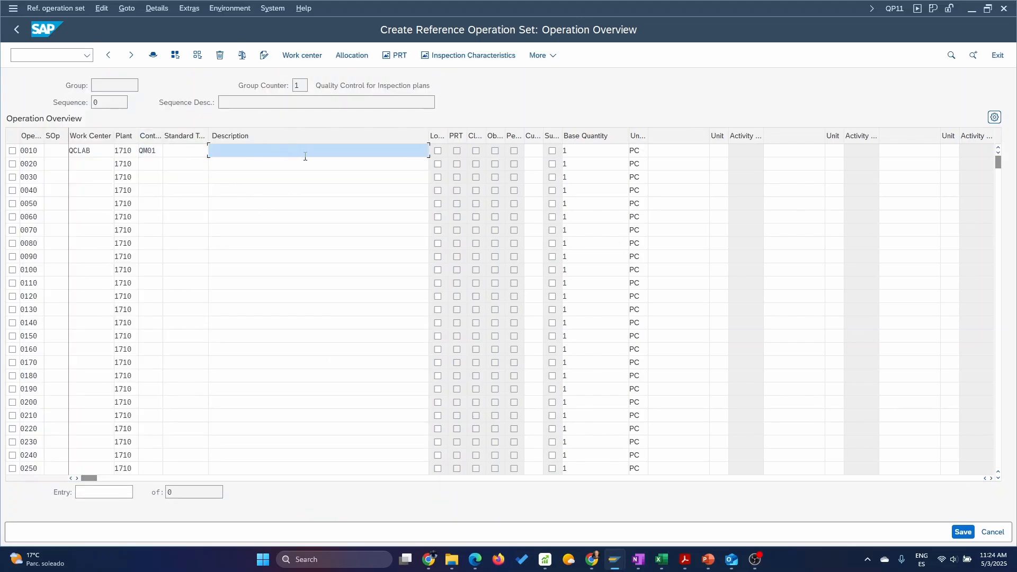
{"action": "left_click", "coordinate": [204, 151]}
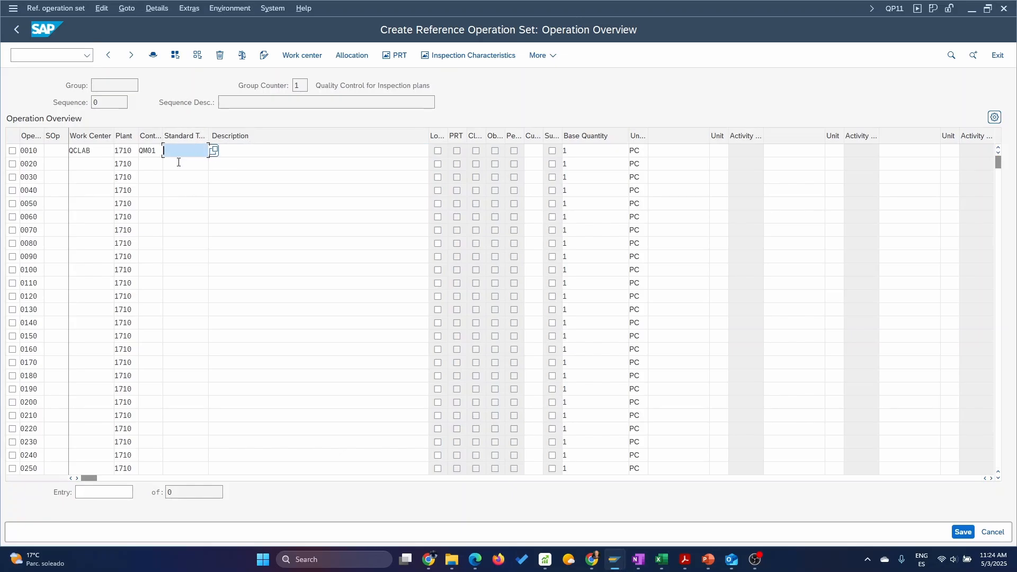
{"action": "left_click", "coordinate": [258, 149]}
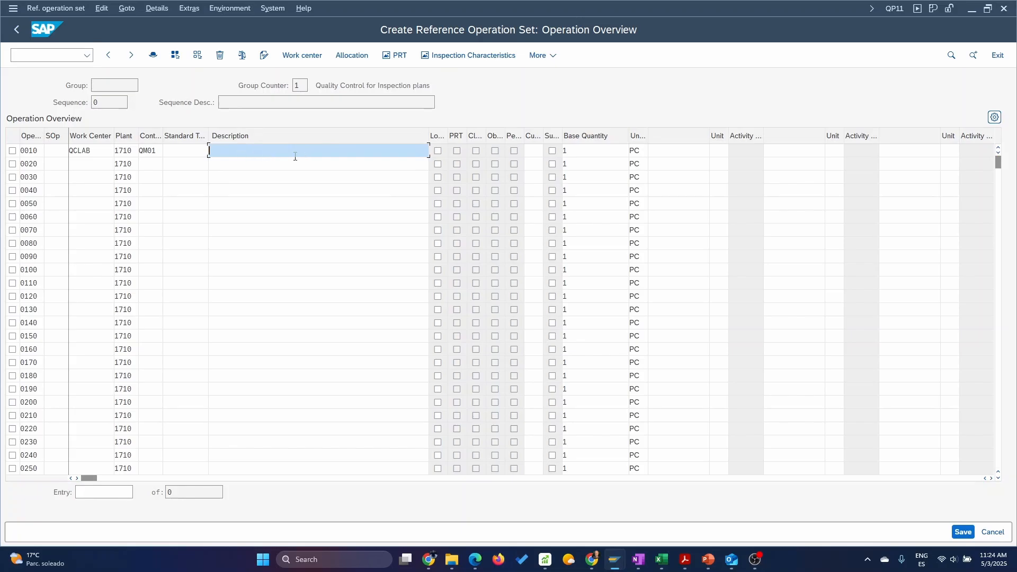
{"action": "left_click", "coordinate": [190, 150]}
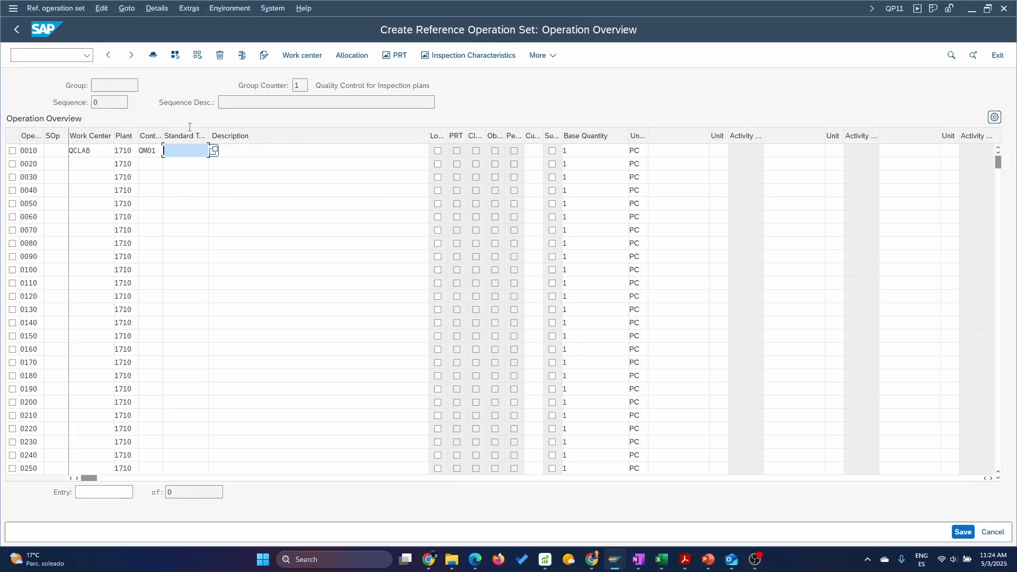
{"action": "left_click", "coordinate": [213, 152]}
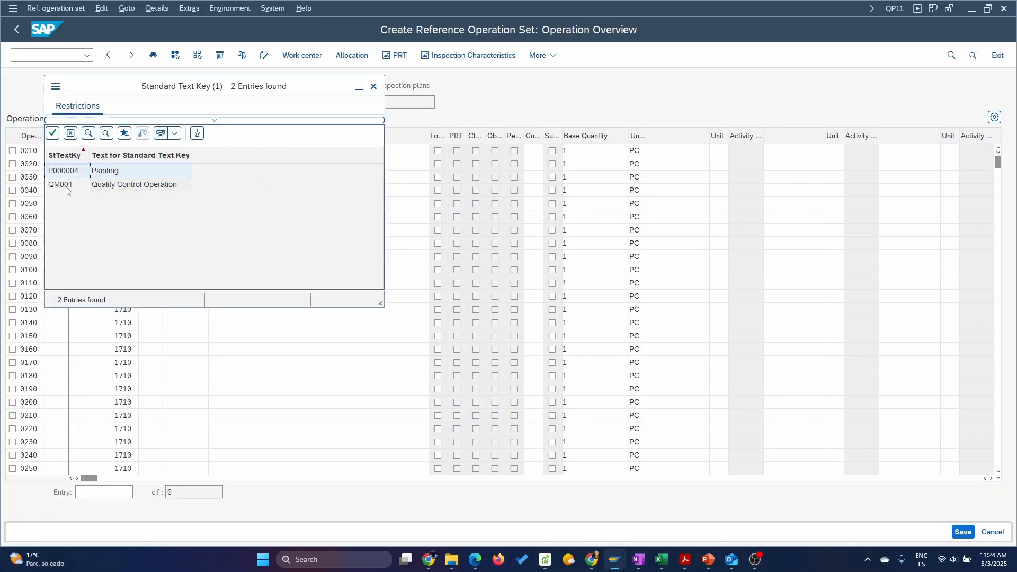
{"action": "left_click", "coordinate": [67, 190]}
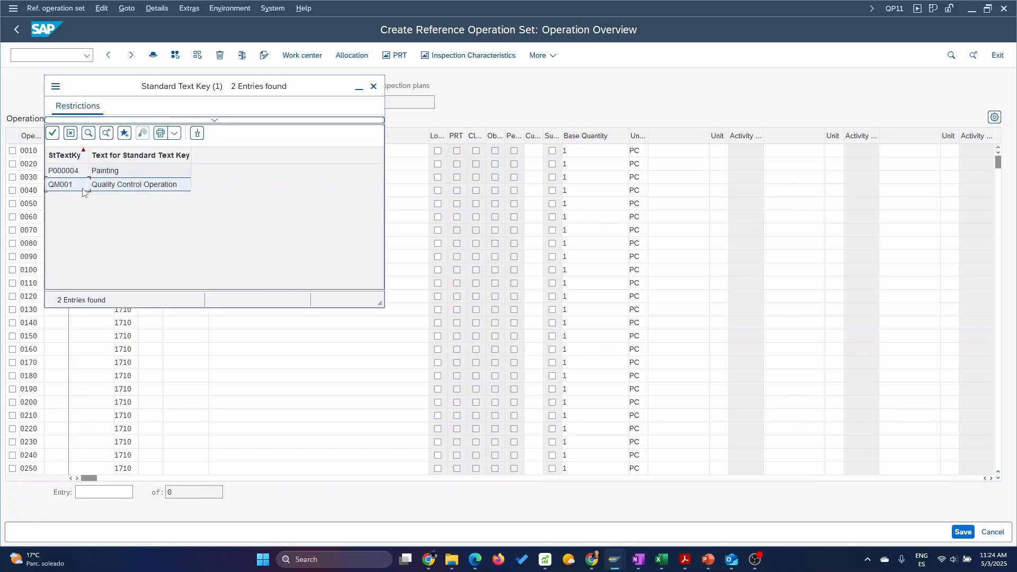
{"action": "double_click", "coordinate": [132, 190]}
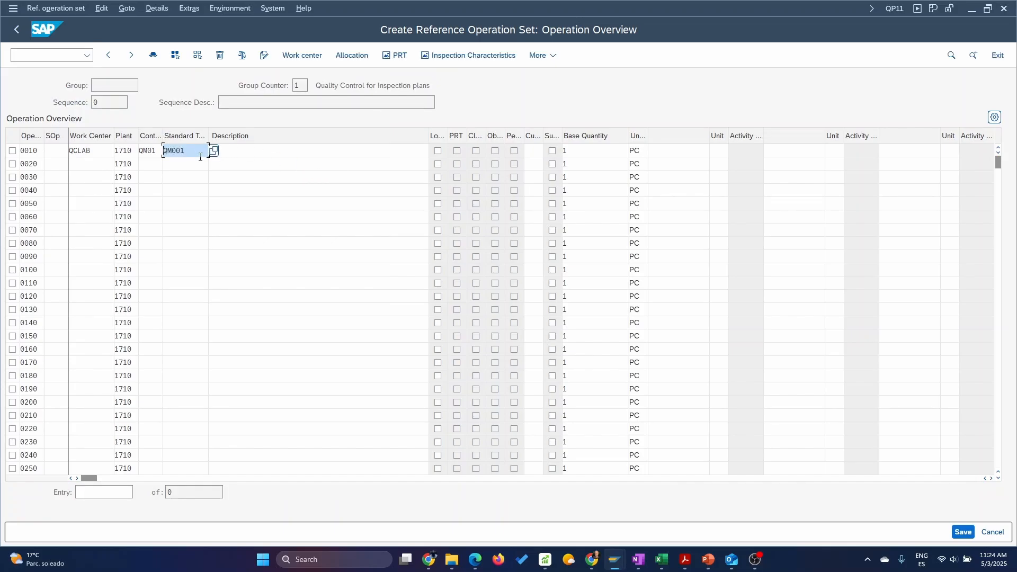
Confirm the operation data and set the labor standard value of operation 0010 to 15 MIN
{"action": "key", "text": "Return"}
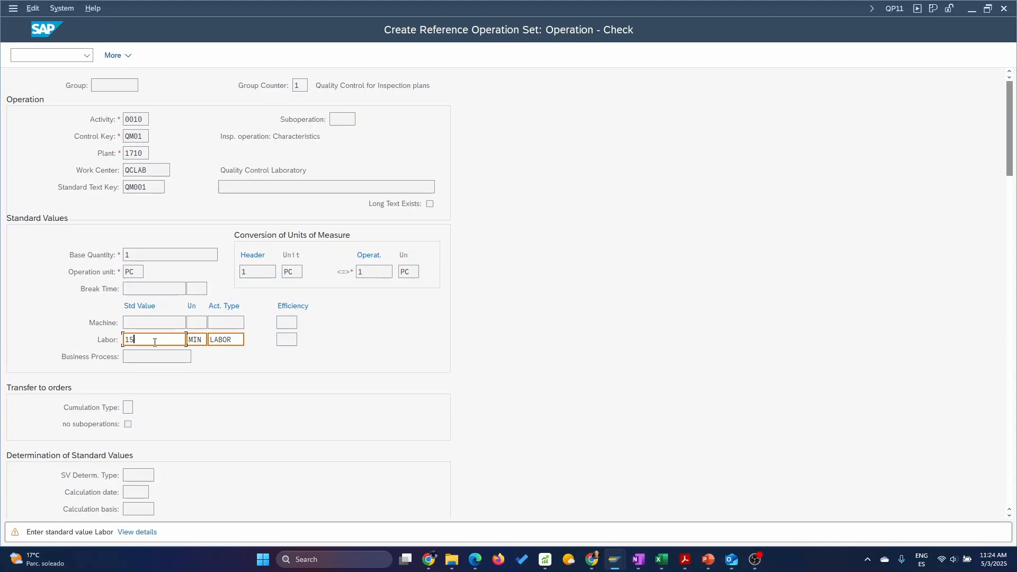
{"action": "key", "text": "Return"}
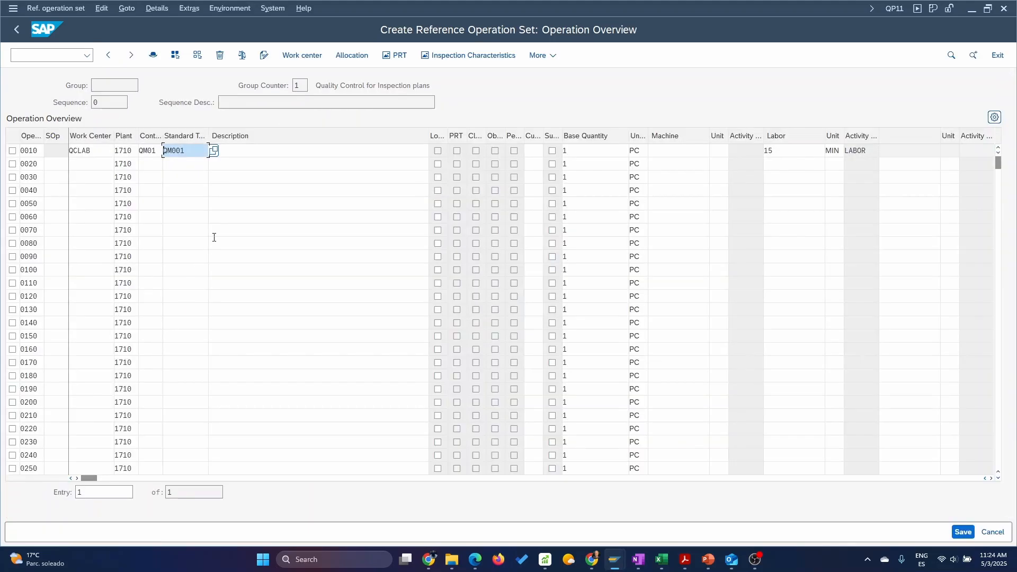
{"action": "left_click", "coordinate": [347, 151]}
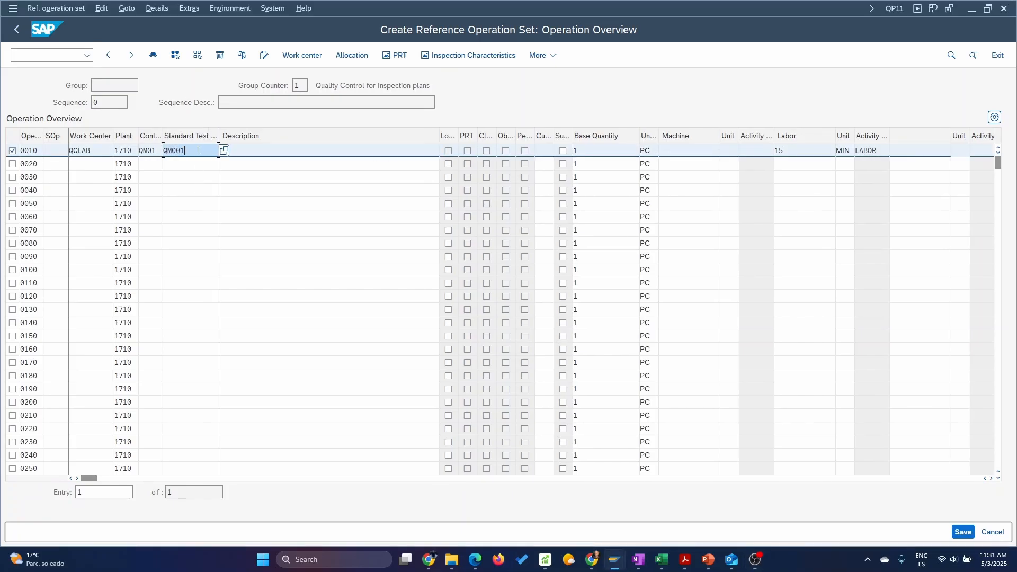
Clear and pick standard text key QM001 again for operation 0010, and fill in the description Quality Control Operation
{"action": "key", "text": "BackSpace"}
{"action": "key", "text": "BackSpace"}
{"action": "key", "text": "BackSpace"}
{"action": "left_click", "coordinate": [225, 151]}
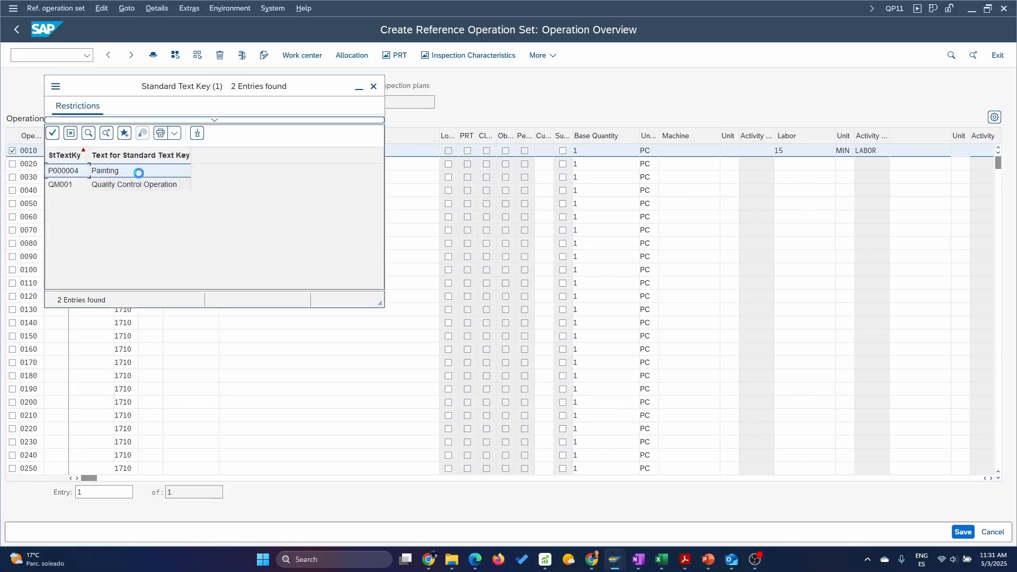
{"action": "left_click", "coordinate": [63, 185]}
{"action": "left_click", "coordinate": [62, 185]}
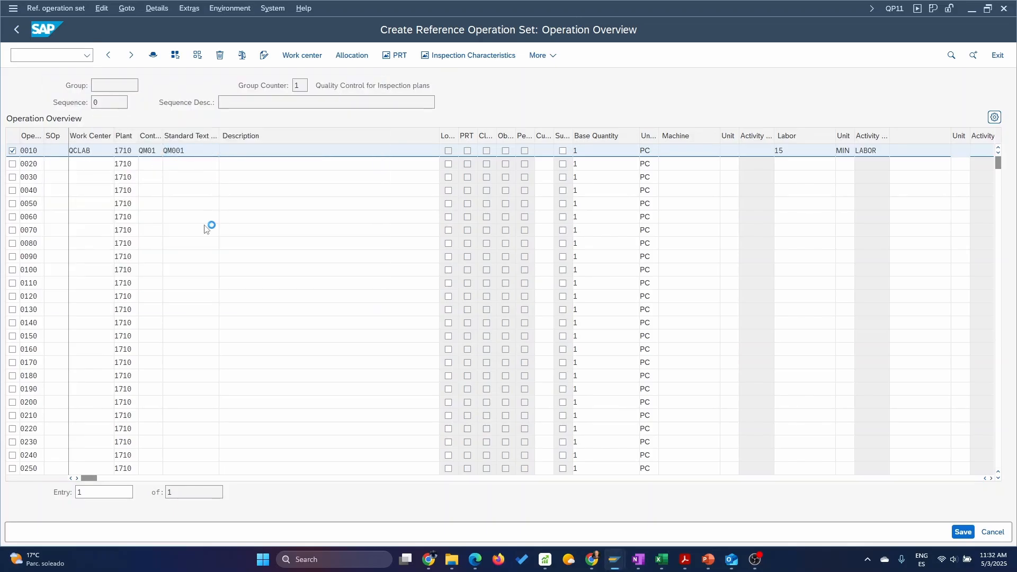
{"action": "key", "text": "Tab"}
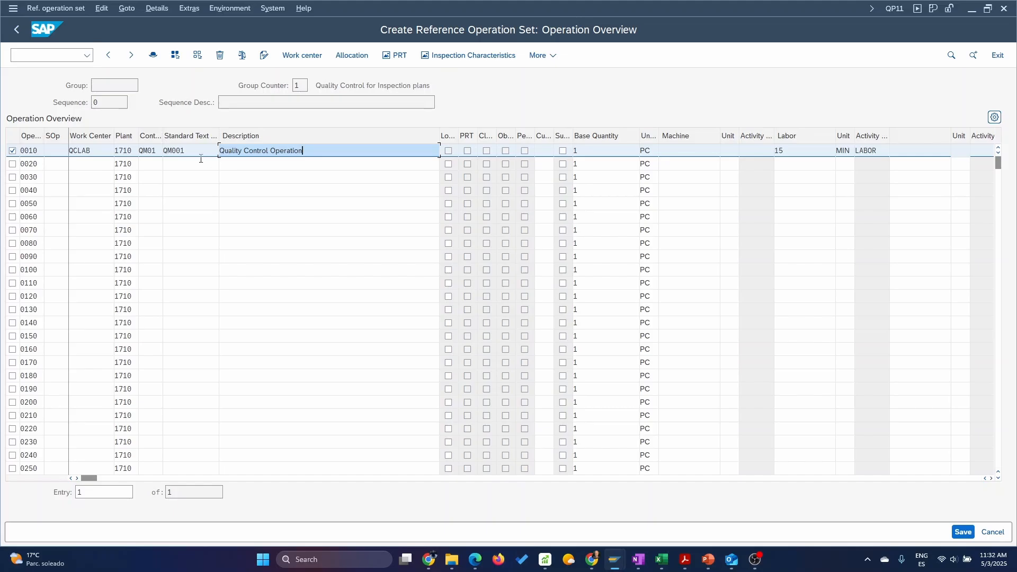
Save the reference operation set, accepting the task list check
{"action": "left_click_drag", "start_coordinate": [191, 152], "coordinate": [164, 151]}
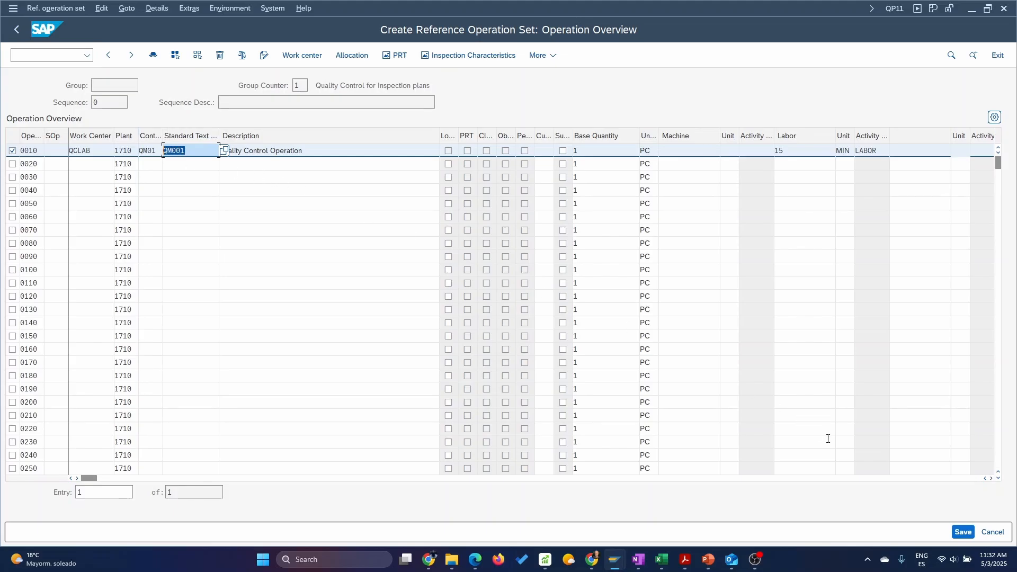
{"action": "left_click", "coordinate": [963, 532]}
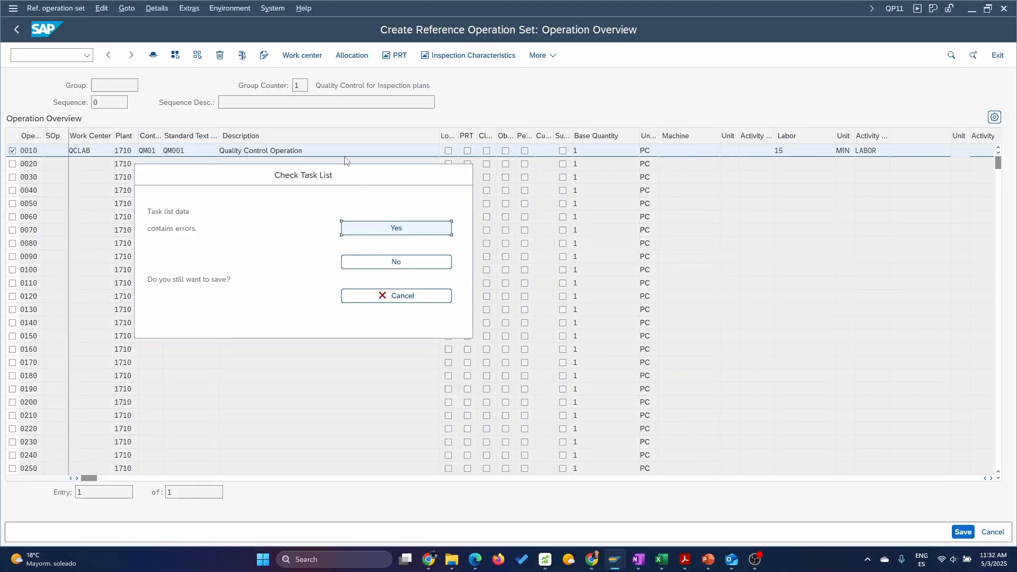
{"action": "left_click", "coordinate": [379, 228]}
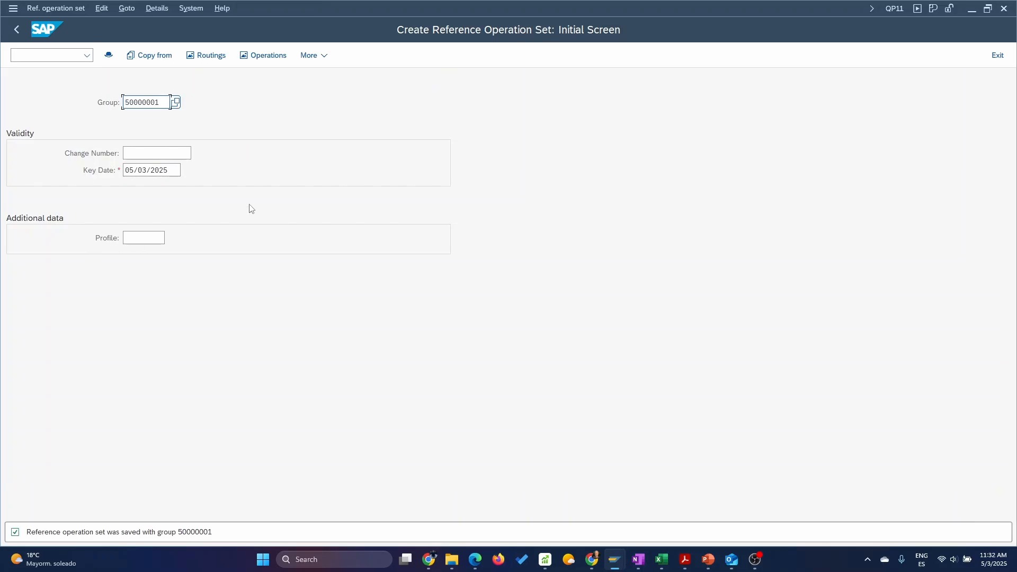
Copy the group number of the saved reference operation set and start transaction QP01 to create an inspection plan
{"action": "double_click", "coordinate": [166, 103]}
{"action": "key", "text": "ctrl+c"}
{"action": "left_click", "coordinate": [19, 34]}
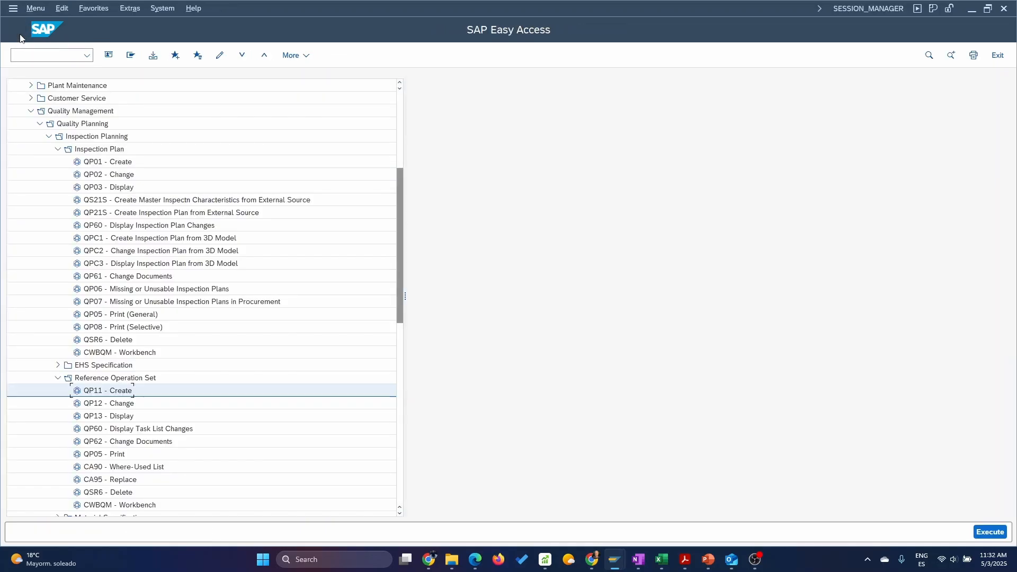
{"action": "double_click", "coordinate": [103, 162]}
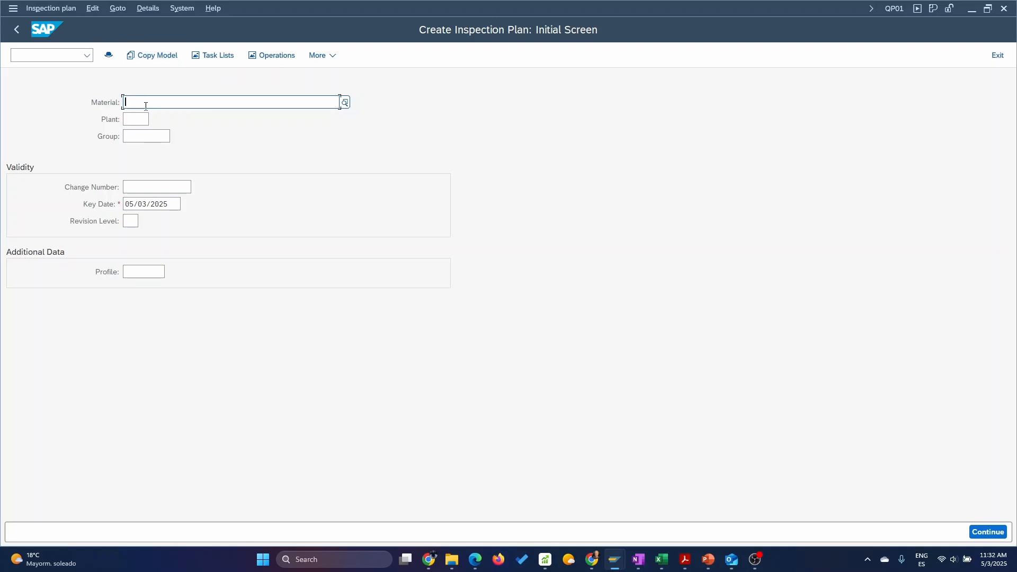
Enter material 2601 and plant 1710 for the new inspection plan
{"action": "type", "text": "2601"}
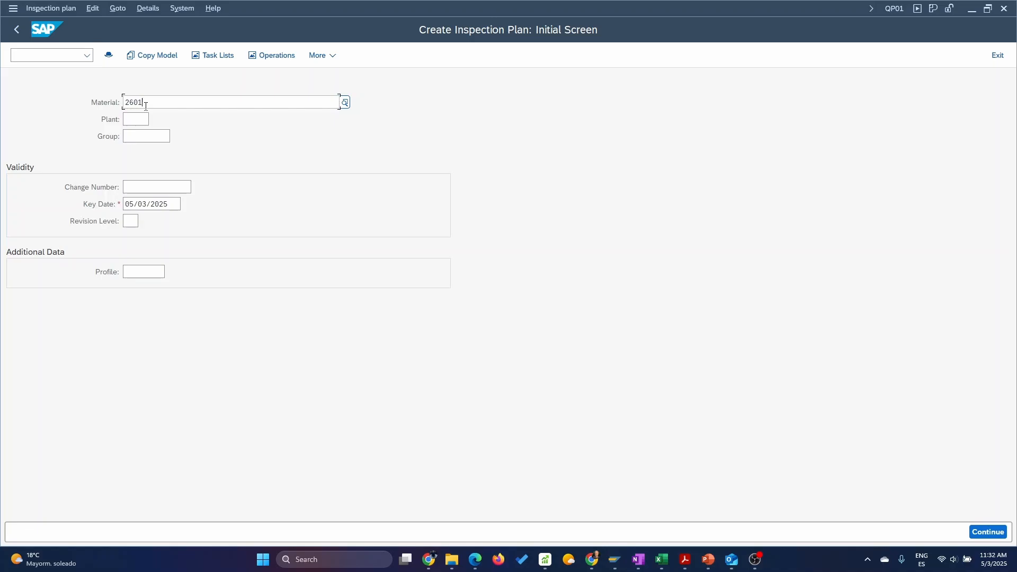
{"action": "left_click", "coordinate": [142, 154]}
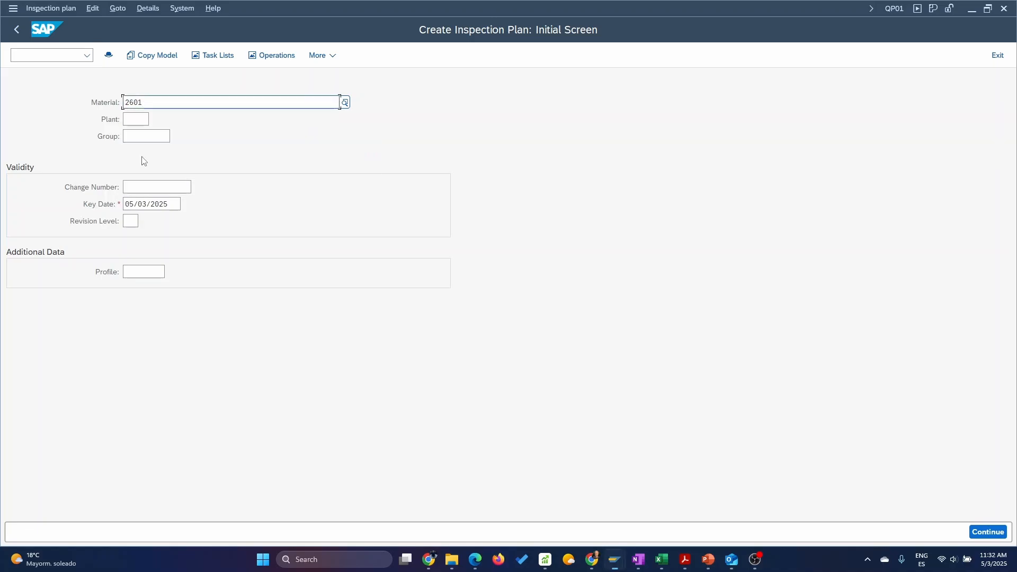
{"action": "left_click", "coordinate": [142, 123]}
{"action": "type", "text": "1710"}
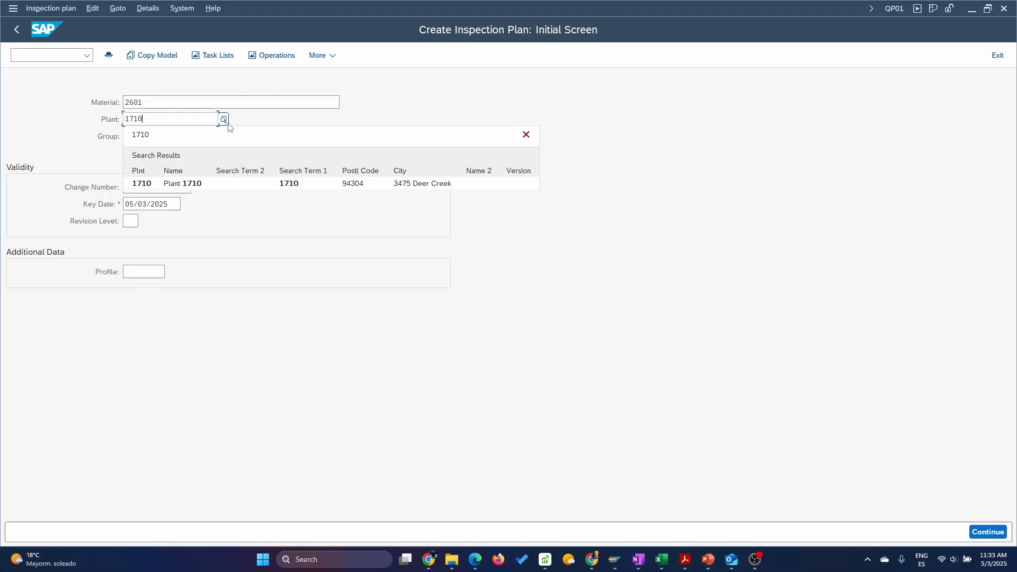
{"action": "left_click", "coordinate": [285, 122]}
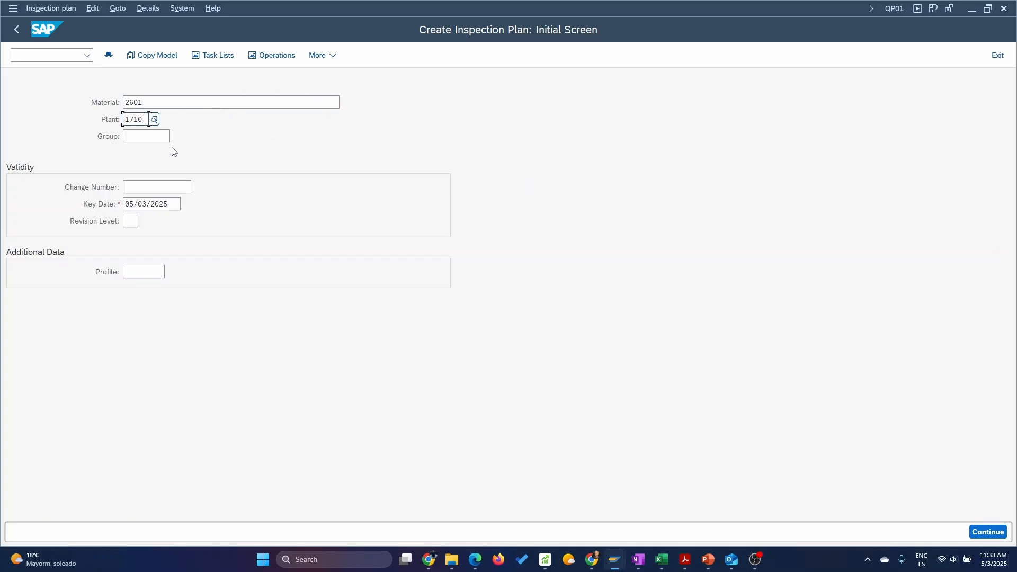
Start creating the inspection plan from a copy model of type Reference Operation Set
{"action": "left_click", "coordinate": [163, 56]}
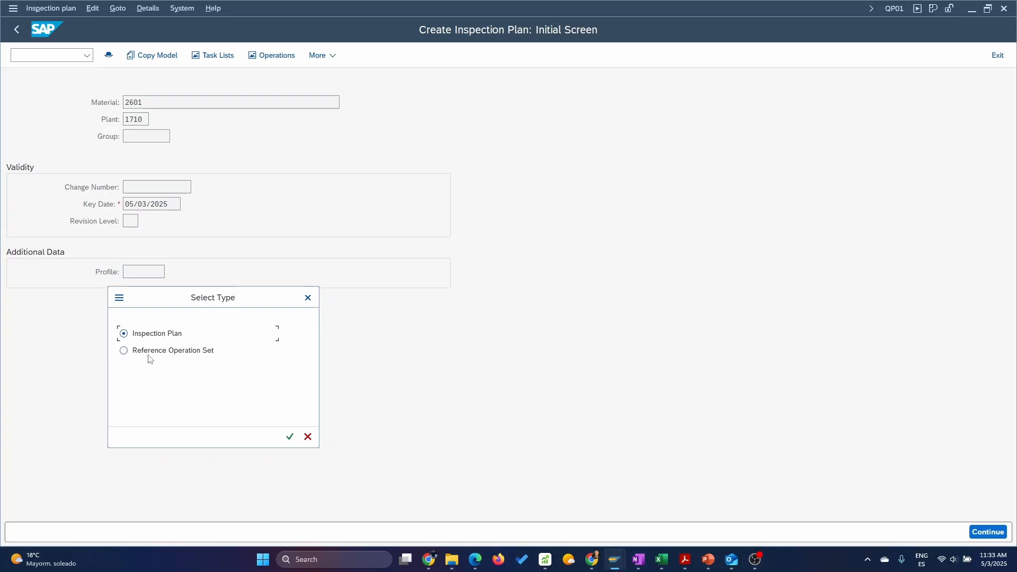
{"action": "left_click", "coordinate": [125, 351]}
{"action": "left_click", "coordinate": [290, 437]}
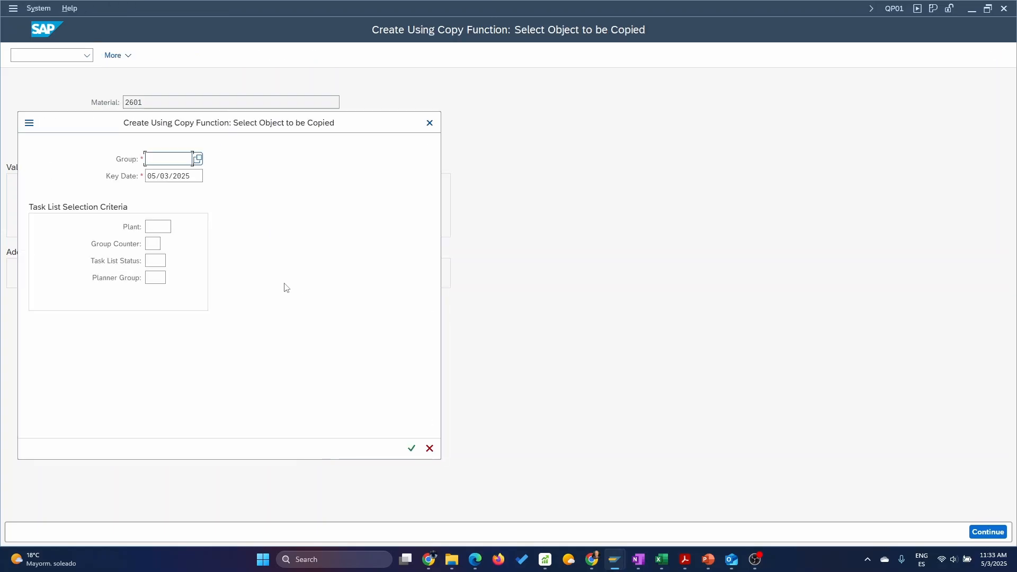
Search for the task list groups of type S (Reference Operation Set) to use as copy model
{"action": "left_click", "coordinate": [198, 158]}
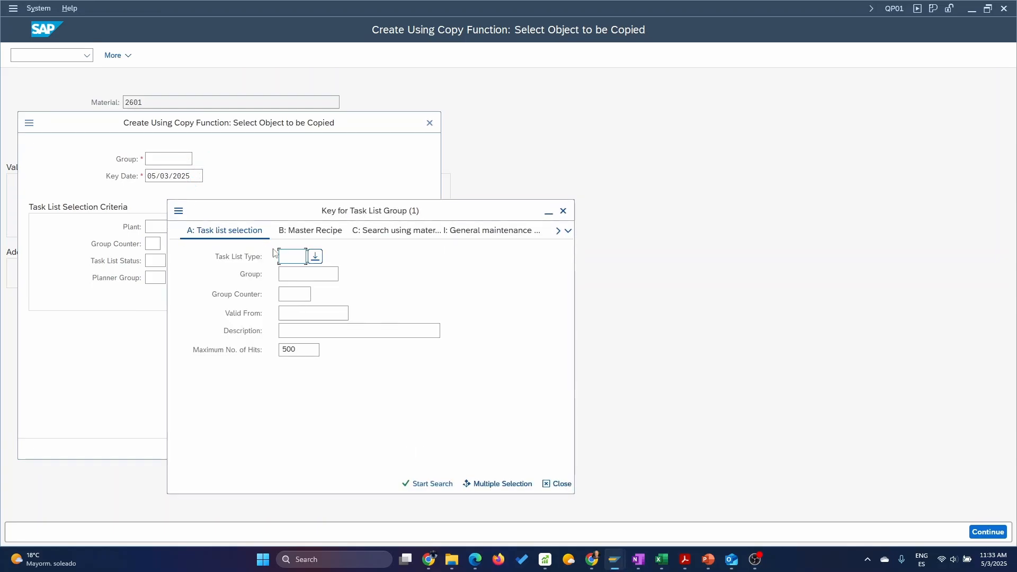
{"action": "left_click", "coordinate": [315, 257]}
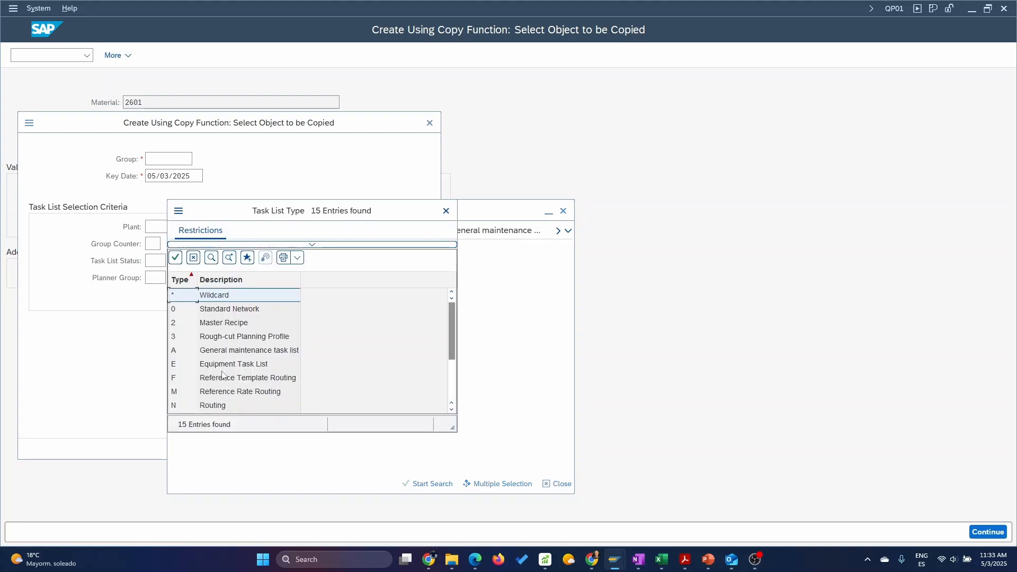
{"action": "scroll", "coordinate": [222, 375], "scroll_direction": "down", "scroll_amount": 2}
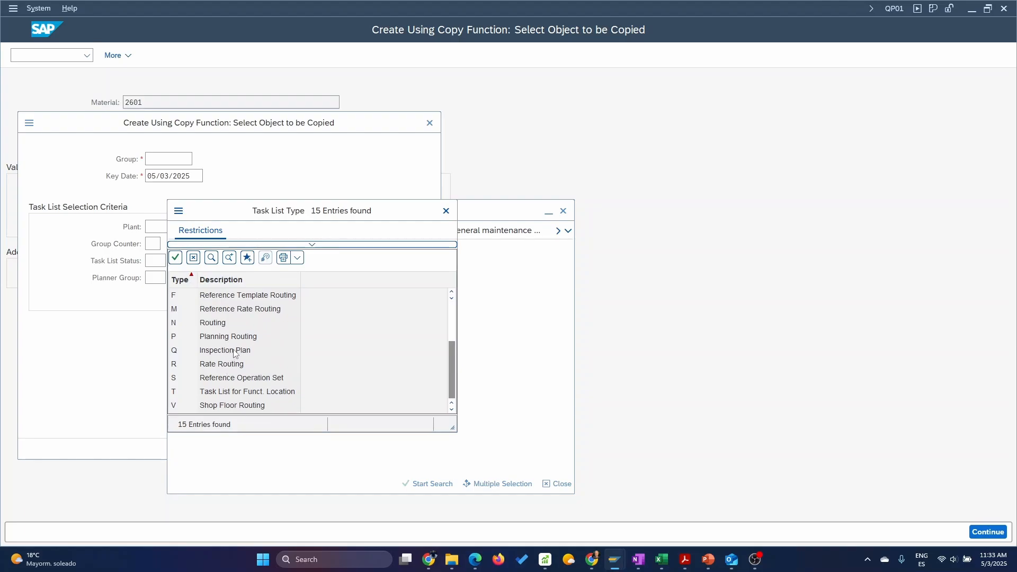
{"action": "left_click", "coordinate": [242, 378]}
{"action": "double_click", "coordinate": [177, 379]}
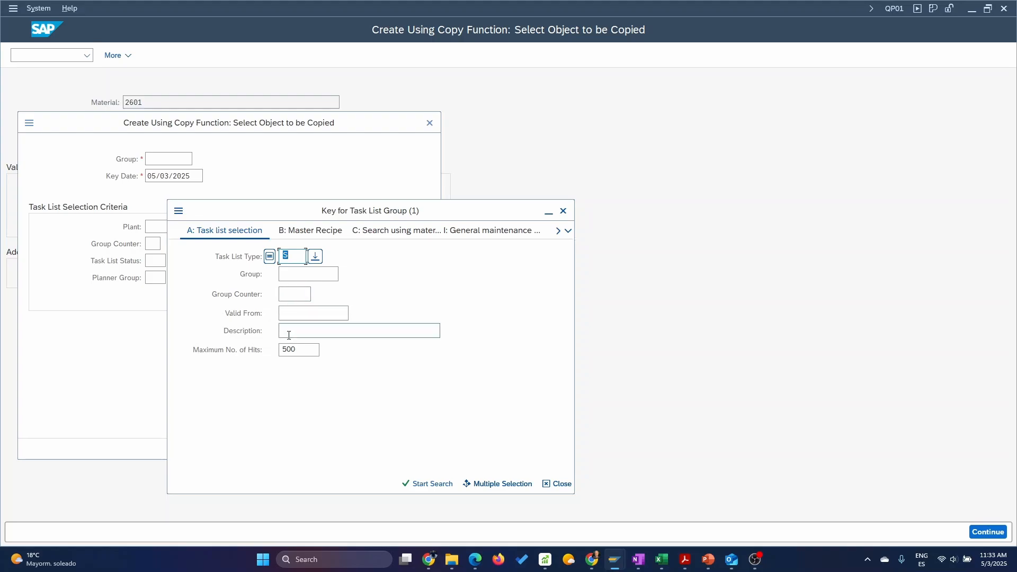
{"action": "left_click", "coordinate": [419, 485]}
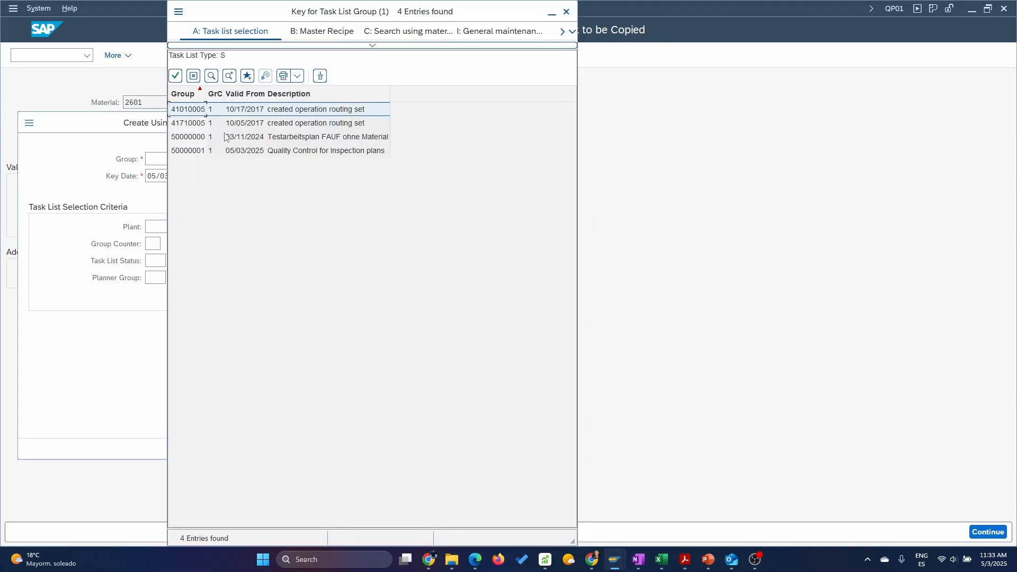
Choose group 50000001, Quality Control for Inspection plans, as the object to be copied and confirm the copy
{"action": "left_click", "coordinate": [304, 153]}
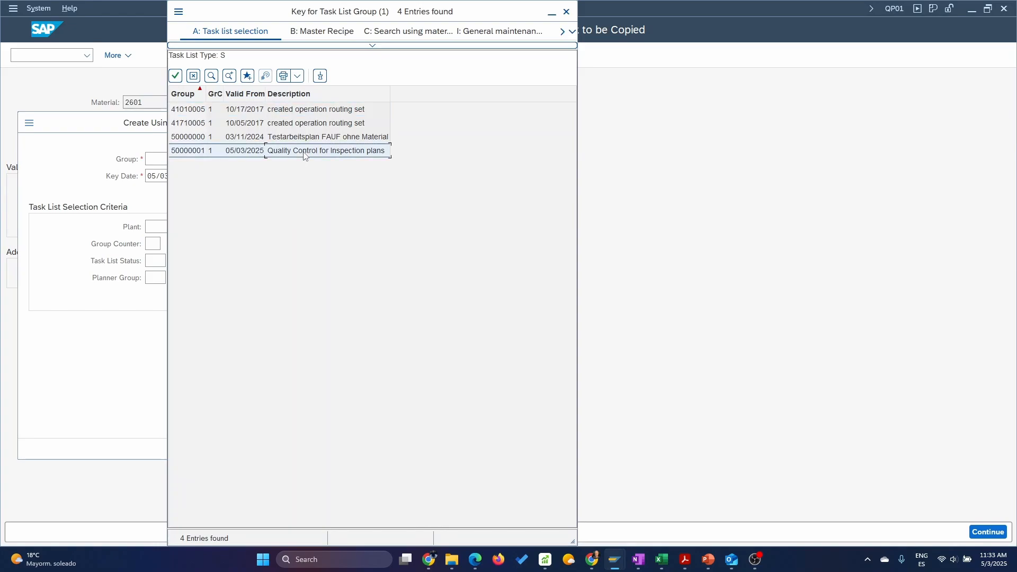
{"action": "double_click", "coordinate": [196, 154]}
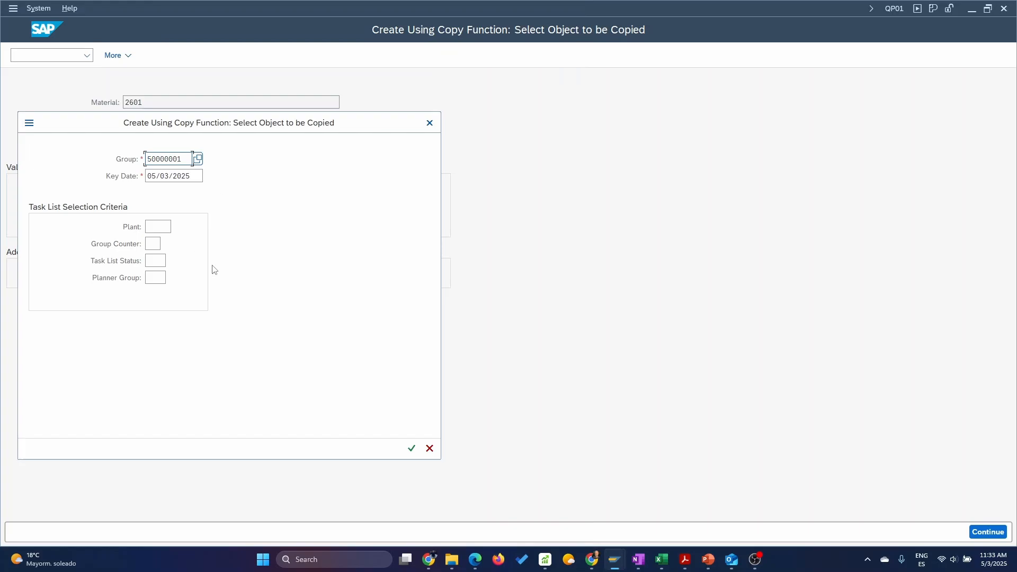
{"action": "left_click", "coordinate": [411, 448]}
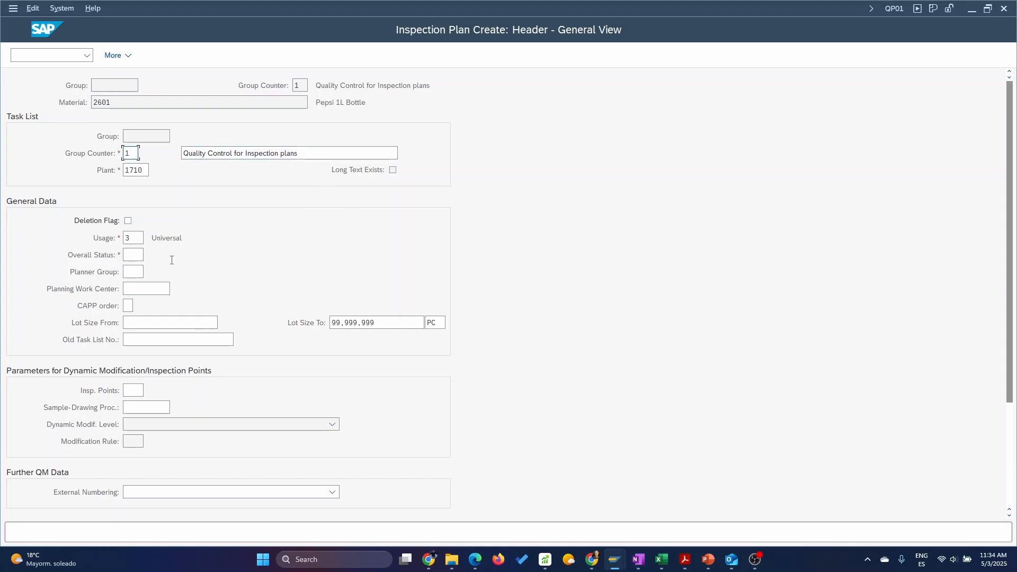
Set the inspection plan header's overall status to 4 and continue to the operation overview
{"action": "left_click", "coordinate": [134, 255]}
{"action": "type", "text": "4"}
{"action": "scroll", "coordinate": [229, 304], "scroll_direction": "down", "scroll_amount": 1}
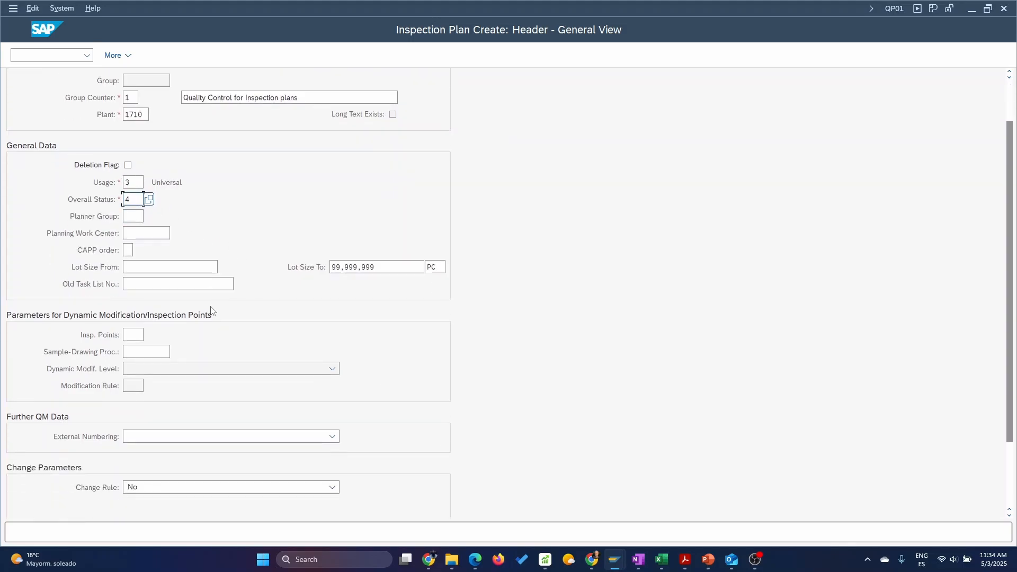
{"action": "scroll", "coordinate": [211, 309], "scroll_direction": "down", "scroll_amount": 2}
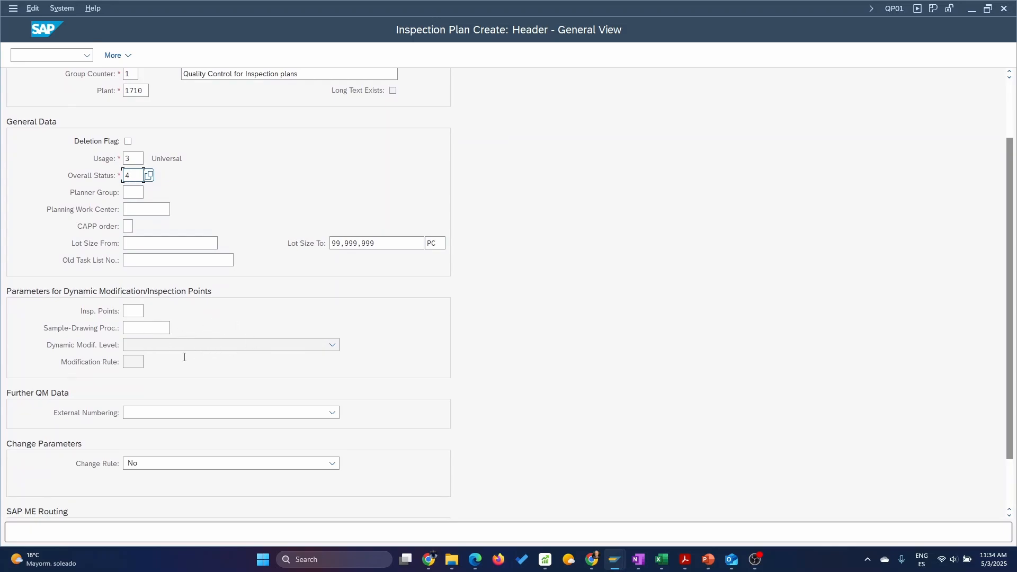
{"action": "scroll", "coordinate": [251, 266], "scroll_direction": "up", "scroll_amount": 5}
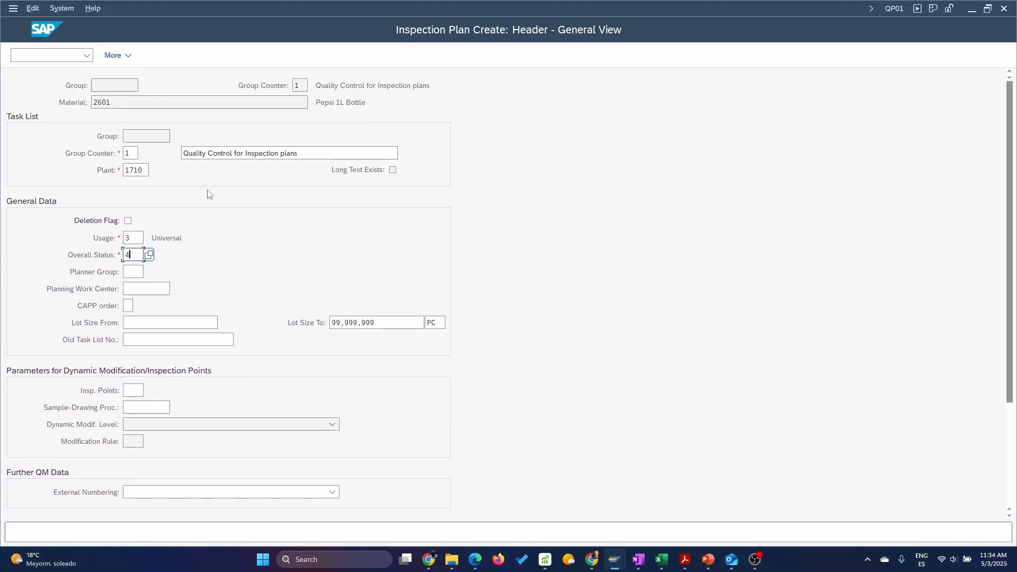
{"action": "key", "text": "Return"}
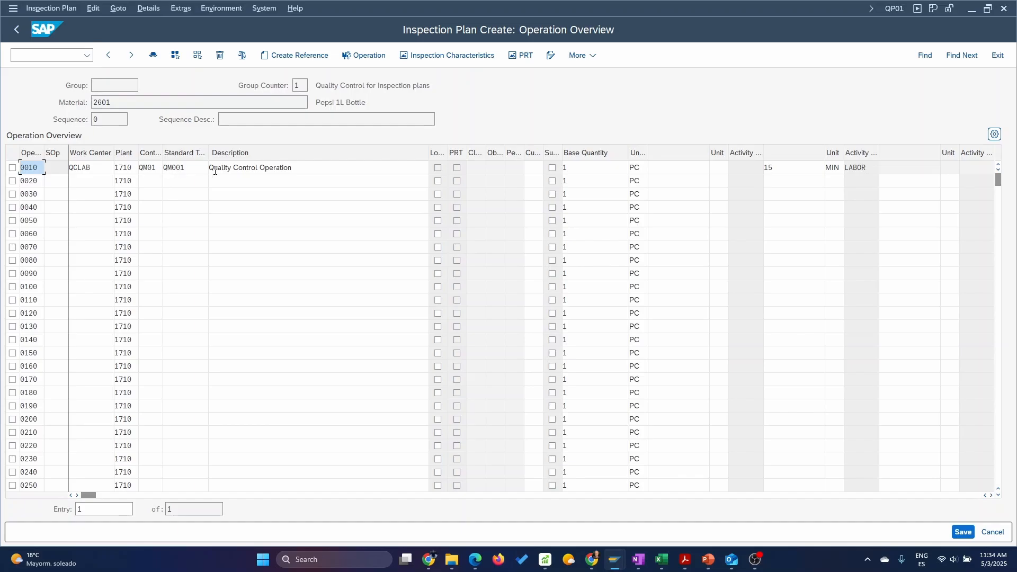
Set the labor time of operation 0010, Quality Control Operation, to 20 minutes
{"action": "left_click", "coordinate": [327, 169]}
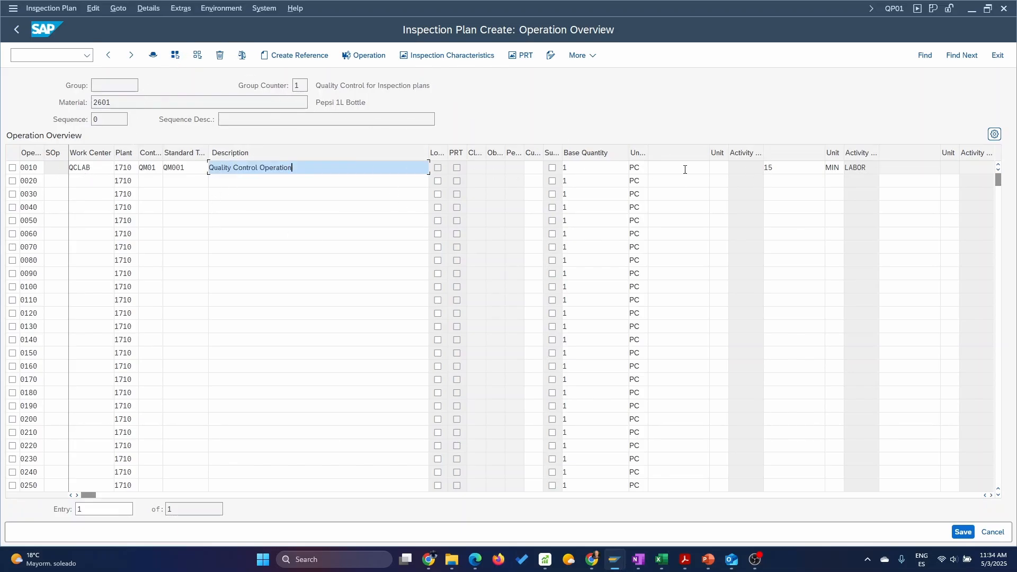
{"action": "double_click", "coordinate": [770, 168]}
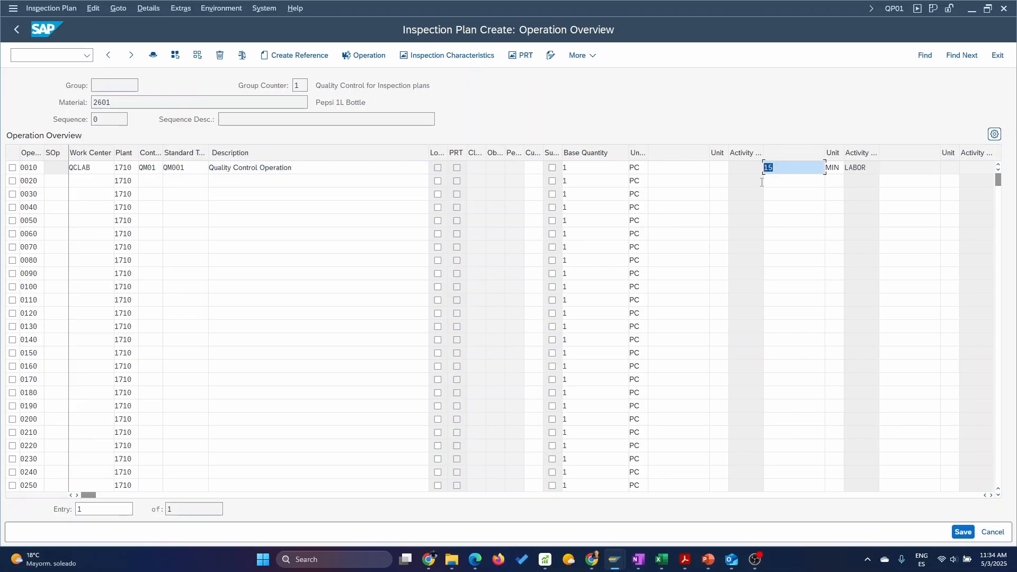
{"action": "type", "text": "20"}
{"action": "key", "text": "Return"}
Assign master inspection characteristic VISINSP from plant 1710 as characteristic 10 of operation 0010
{"action": "left_click", "coordinate": [12, 167]}
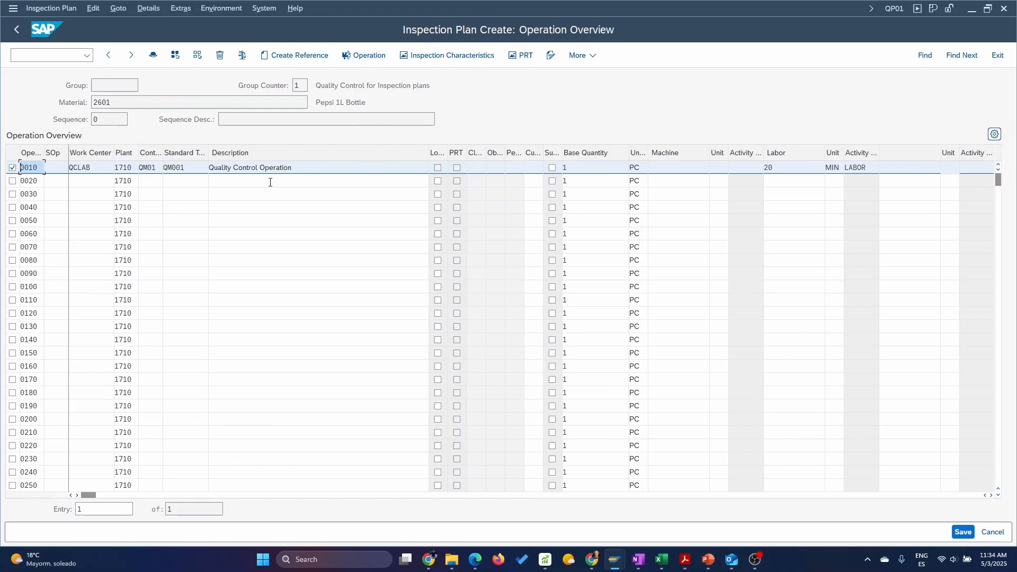
{"action": "left_click", "coordinate": [448, 55]}
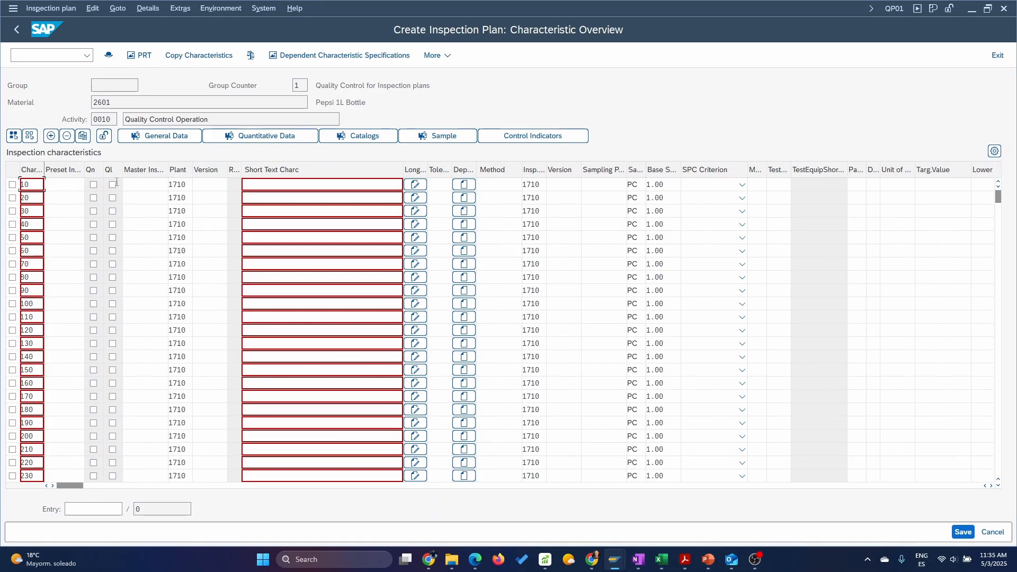
{"action": "left_click", "coordinate": [150, 185]}
{"action": "left_click", "coordinate": [174, 185]}
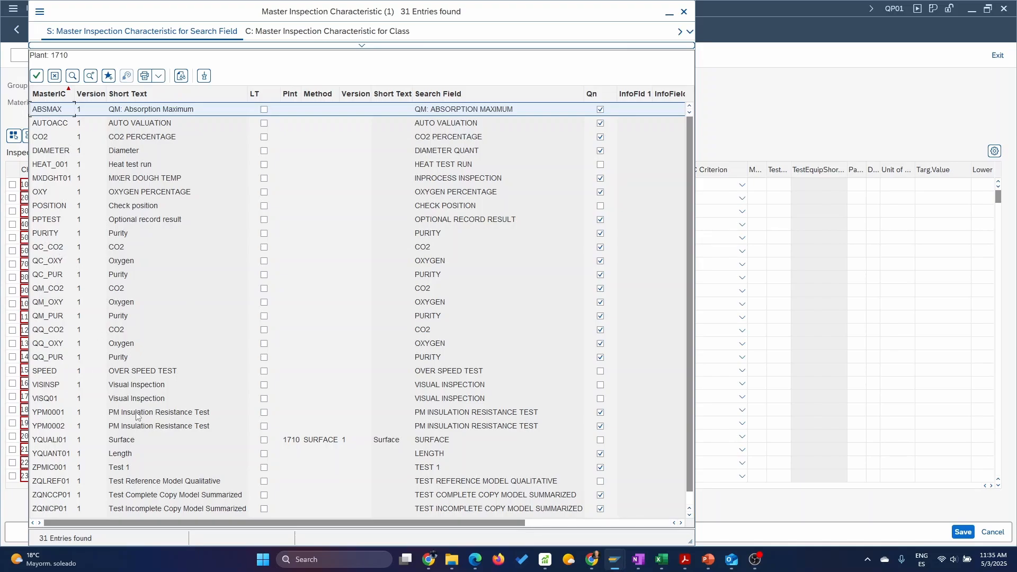
{"action": "double_click", "coordinate": [46, 384]}
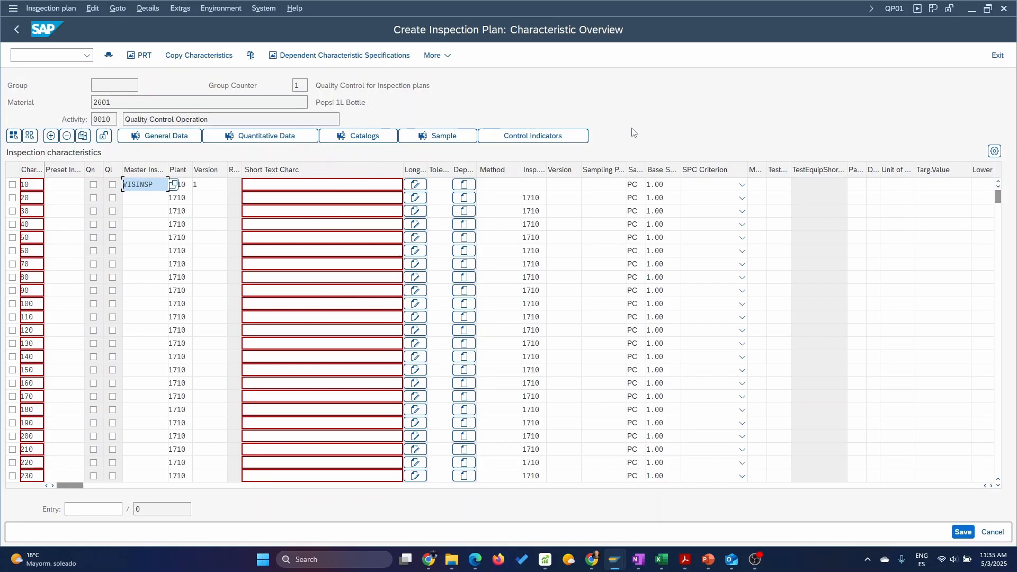
{"action": "key", "text": "Return"}
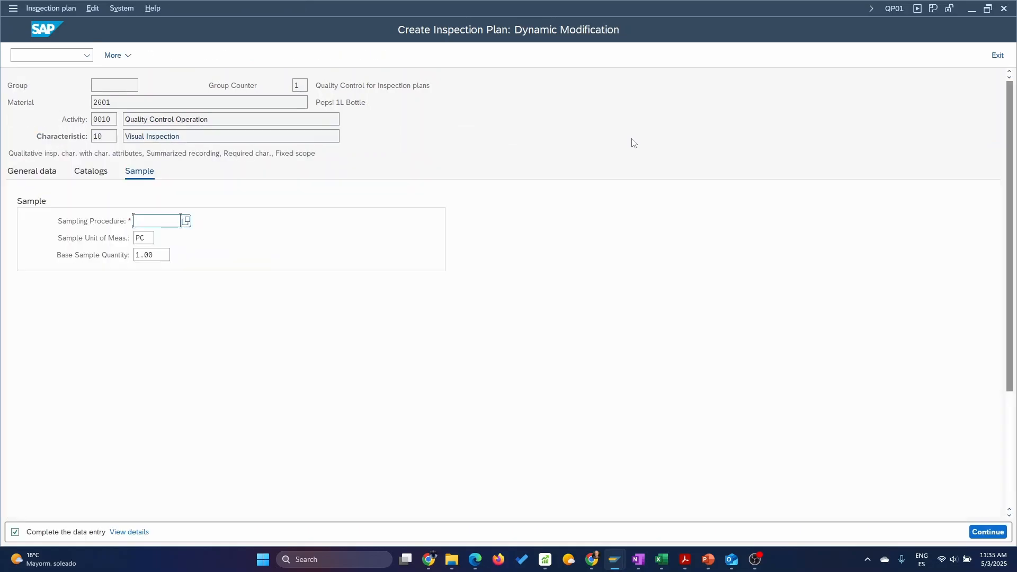
Assign sampling procedure FIX01 to the Visual Inspection characteristic and save the inspection plan
{"action": "left_click", "coordinate": [186, 220]}
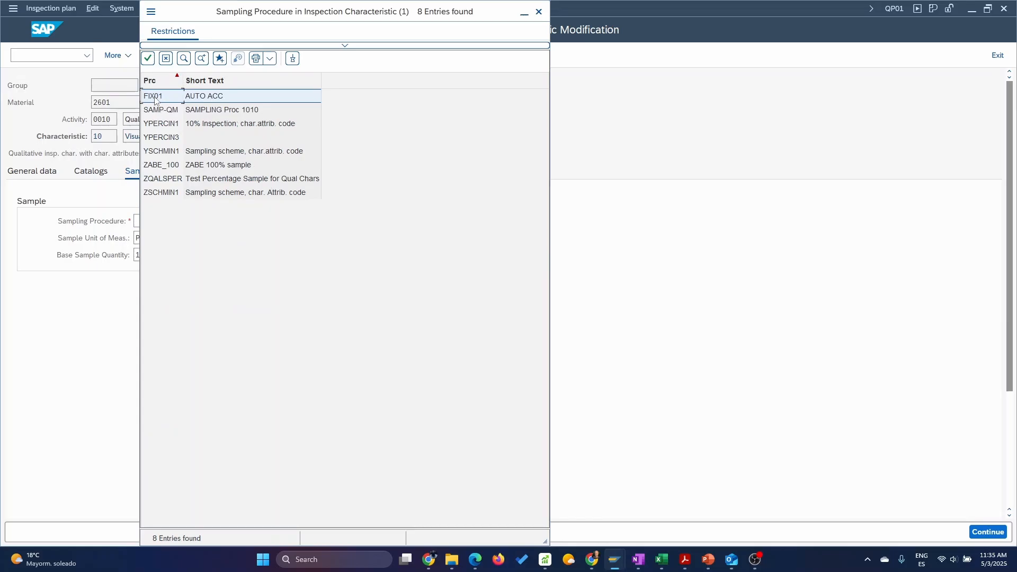
{"action": "double_click", "coordinate": [156, 99]}
{"action": "key", "text": "Return"}
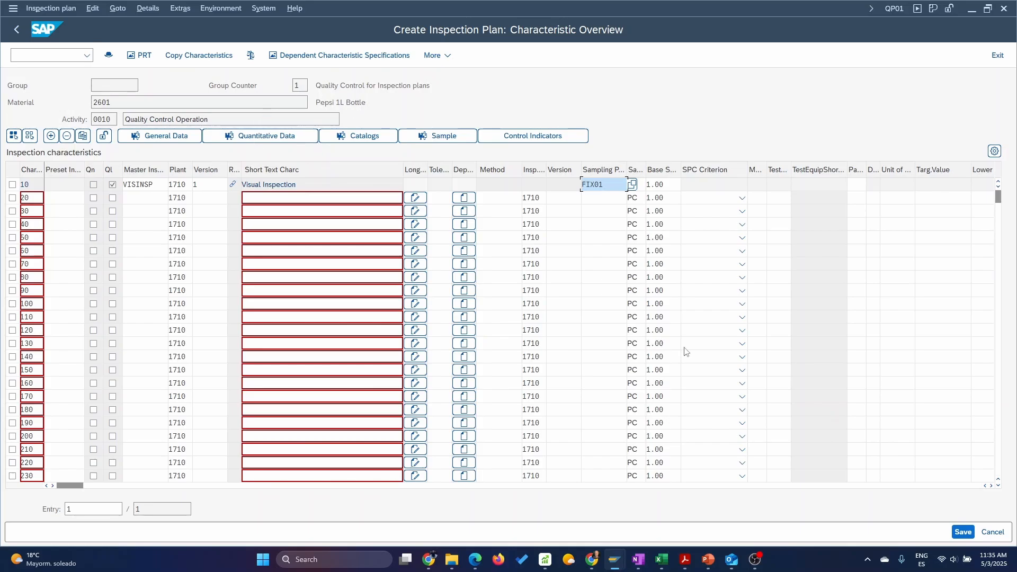
{"action": "left_click", "coordinate": [962, 531]}
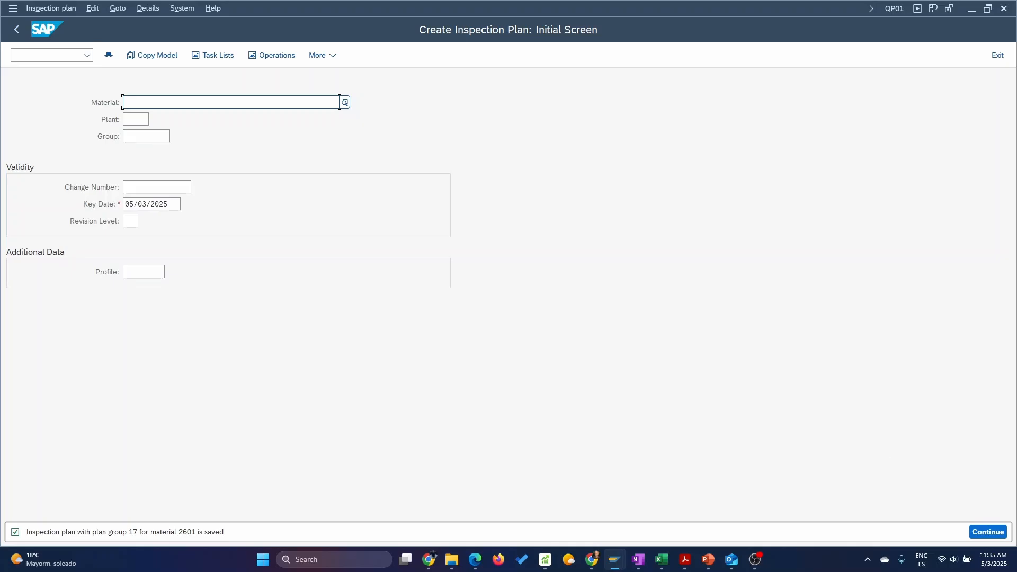
Leave inspection plan creation and start transaction QP03 to display an inspection plan
{"action": "key", "text": "F3"}
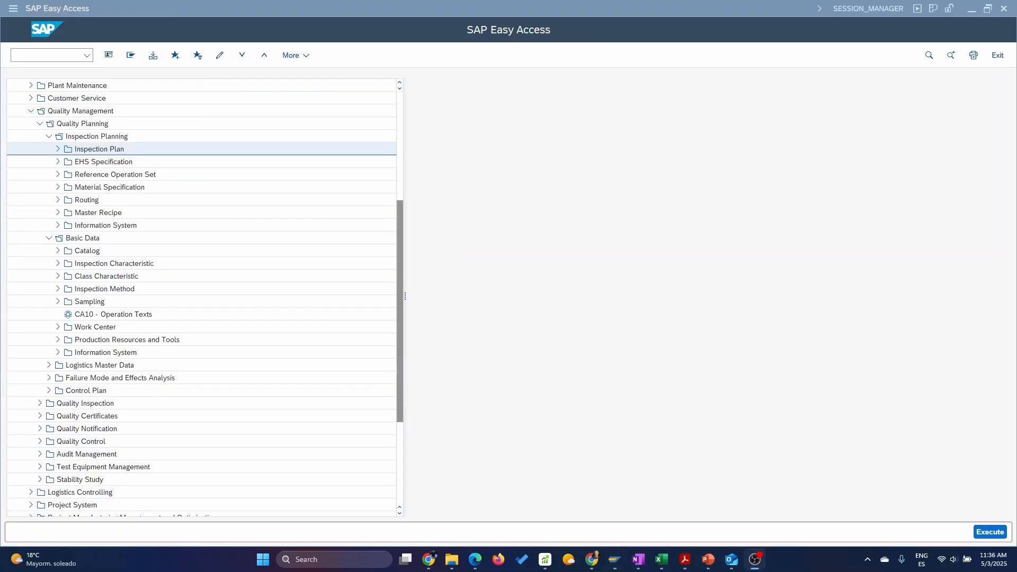
{"action": "left_click", "coordinate": [56, 56]}
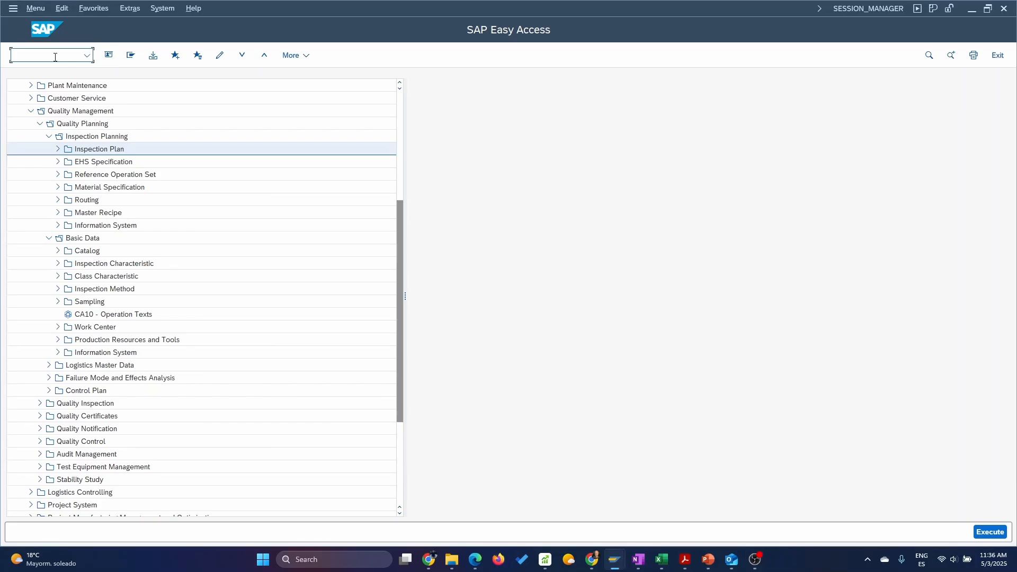
{"action": "left_click", "coordinate": [58, 149]}
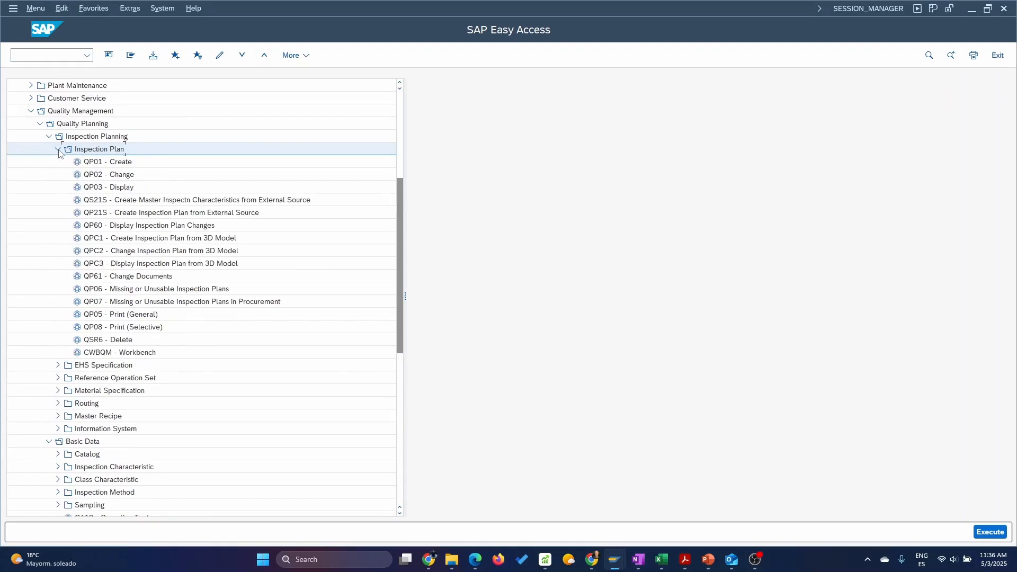
{"action": "left_click", "coordinate": [122, 189]}
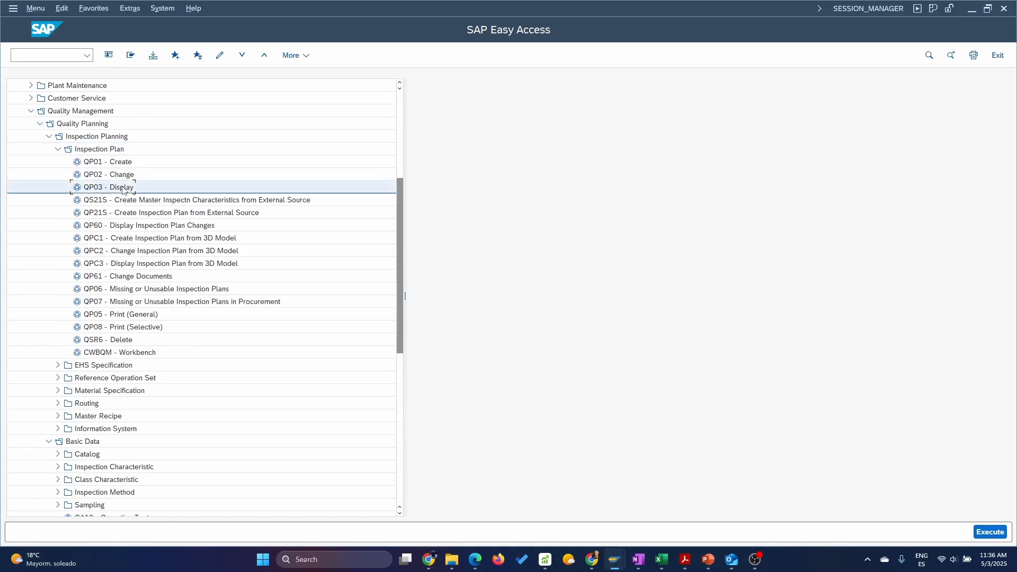
{"action": "double_click", "coordinate": [122, 189]}
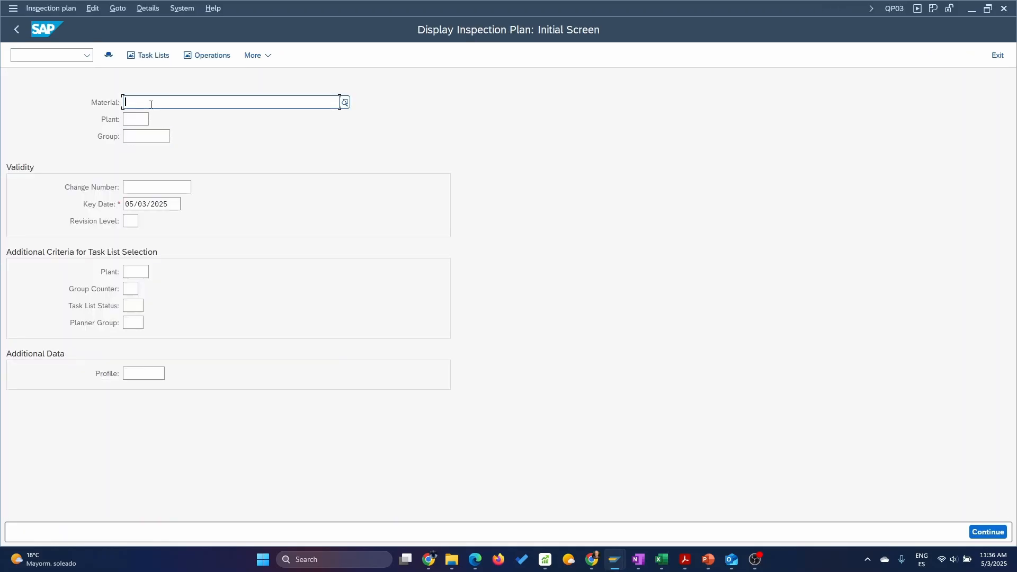
Enter material 2601 and plant 1710 and display the inspection plan's operation overview
{"action": "type", "text": "2601"}
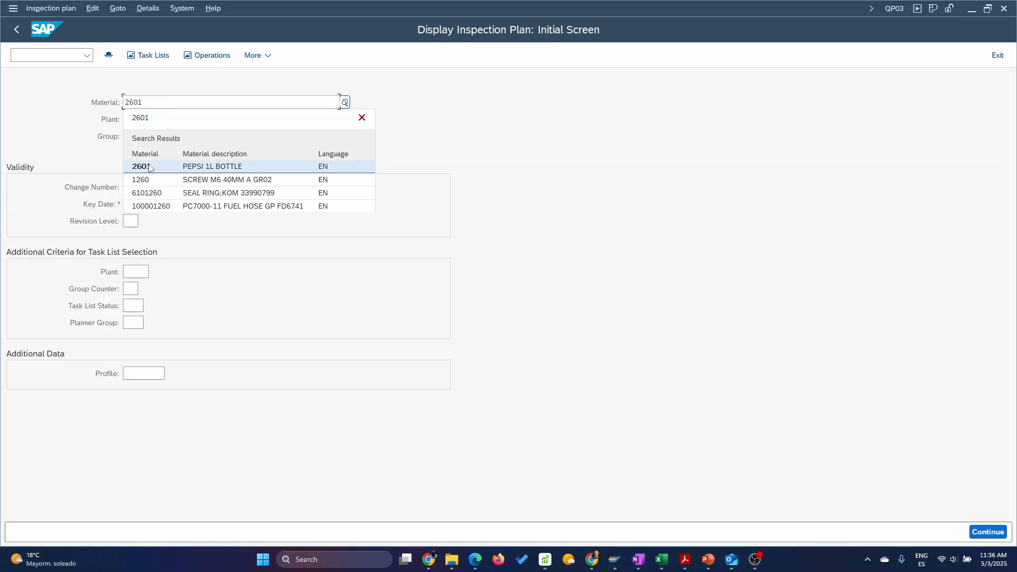
{"action": "left_click", "coordinate": [140, 130]}
{"action": "left_click", "coordinate": [136, 121]}
{"action": "type", "text": "1"}
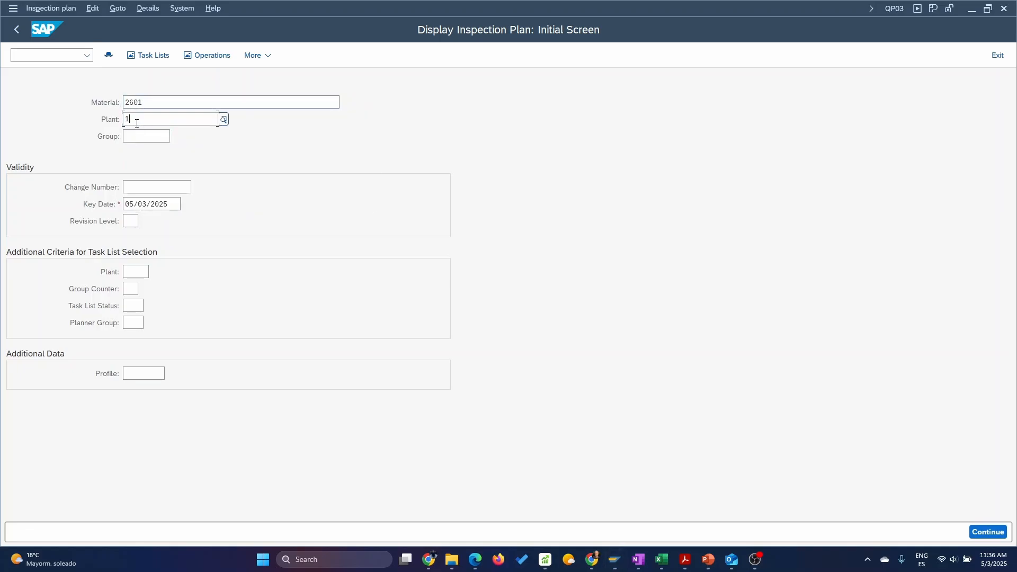
{"action": "type", "text": "710"}
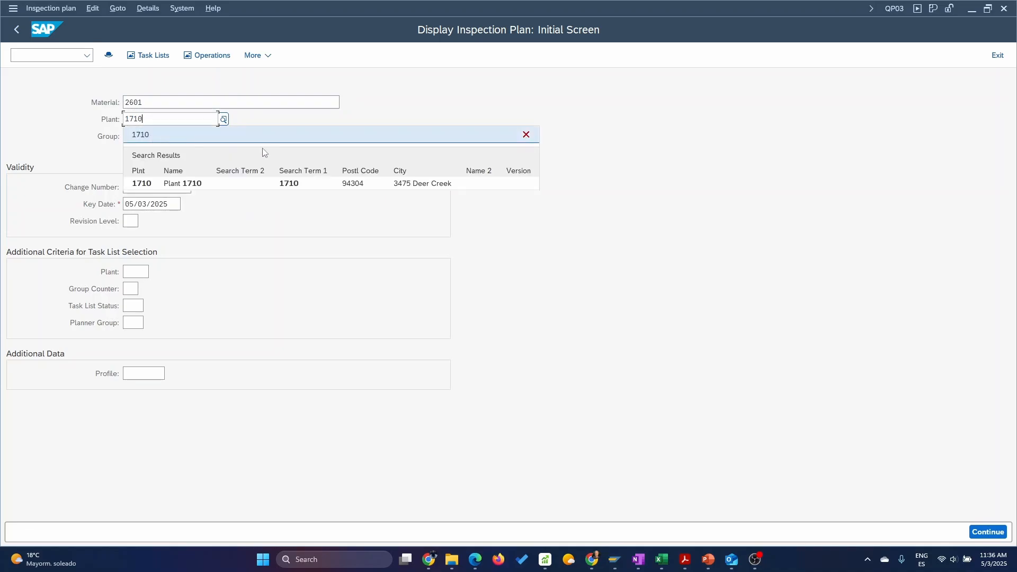
{"action": "left_click", "coordinate": [184, 190]}
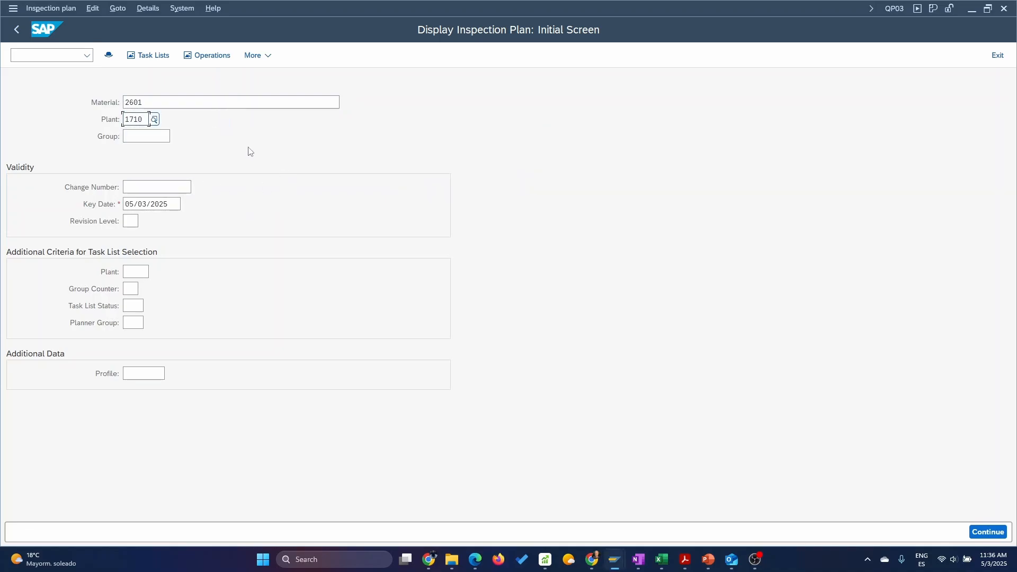
{"action": "key", "text": "Return"}
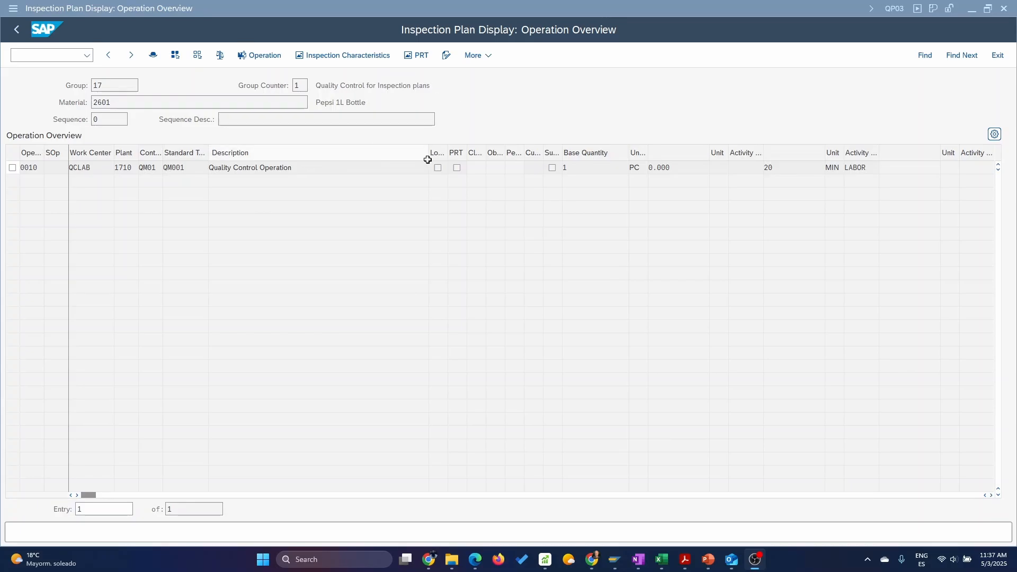
Check the labor time of operation 0010 and review the overall status and other header details of the inspection plan
{"action": "left_click", "coordinate": [804, 169]}
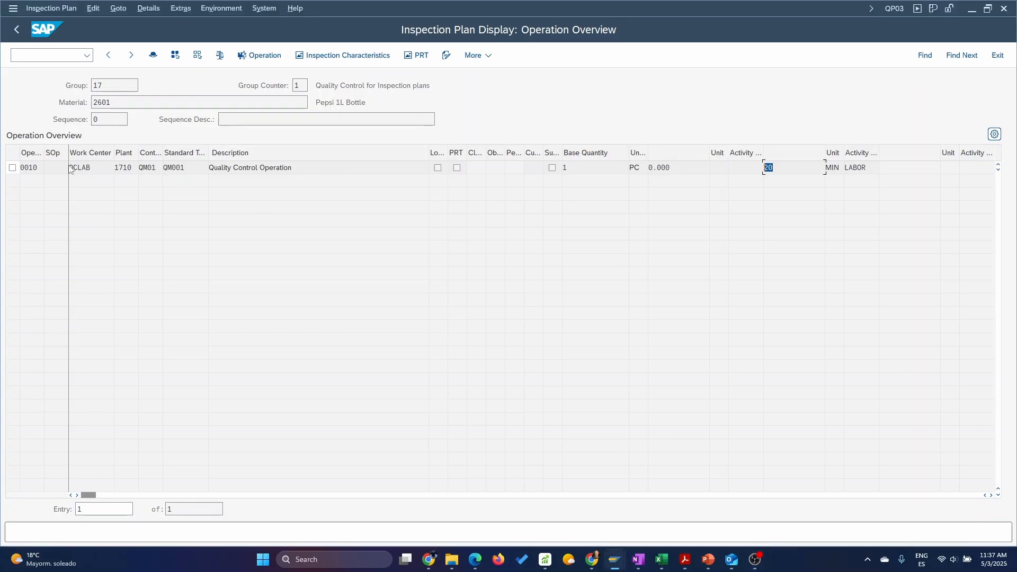
{"action": "left_click", "coordinate": [153, 56]}
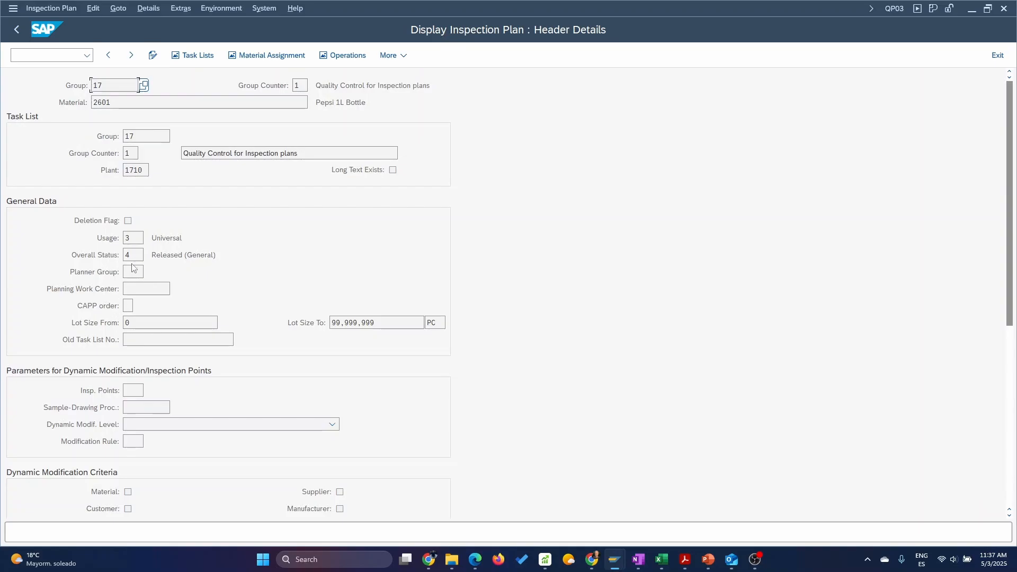
{"action": "left_click", "coordinate": [133, 254]}
{"action": "scroll", "coordinate": [191, 406], "scroll_direction": "down", "scroll_amount": 5}
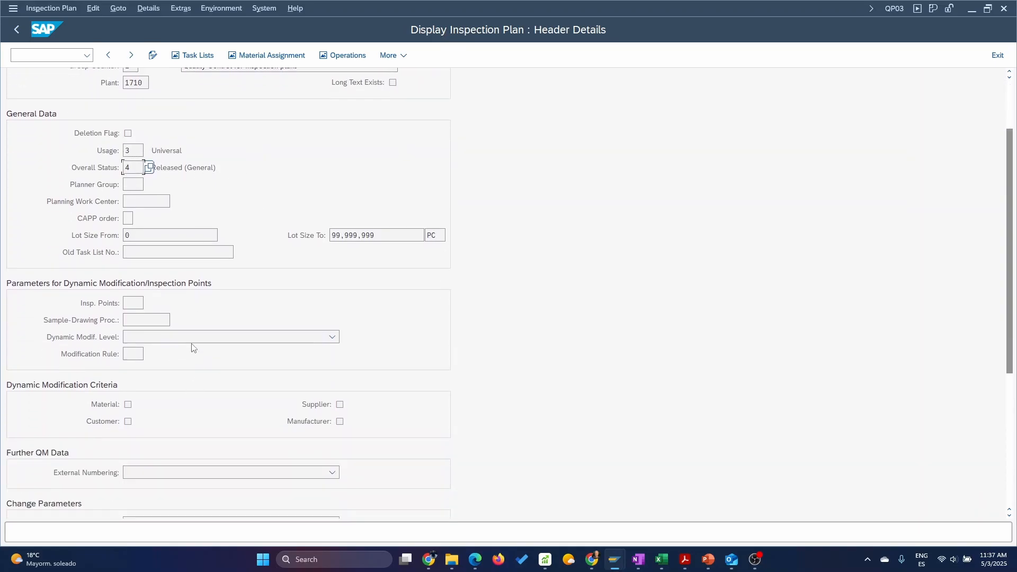
{"action": "scroll", "coordinate": [192, 348], "scroll_direction": "up", "scroll_amount": 4}
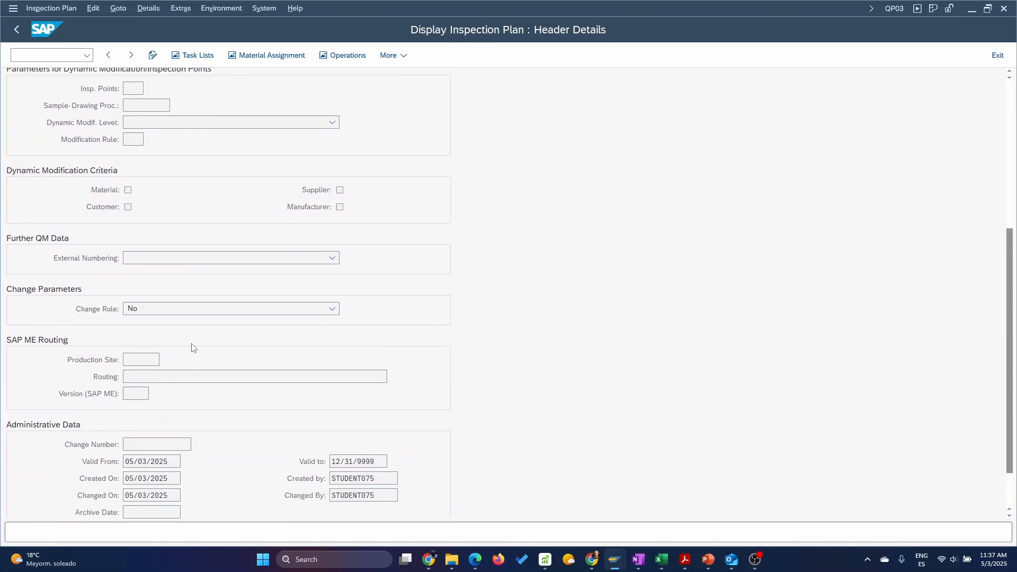
{"action": "scroll", "coordinate": [193, 348], "scroll_direction": "up", "scroll_amount": 3}
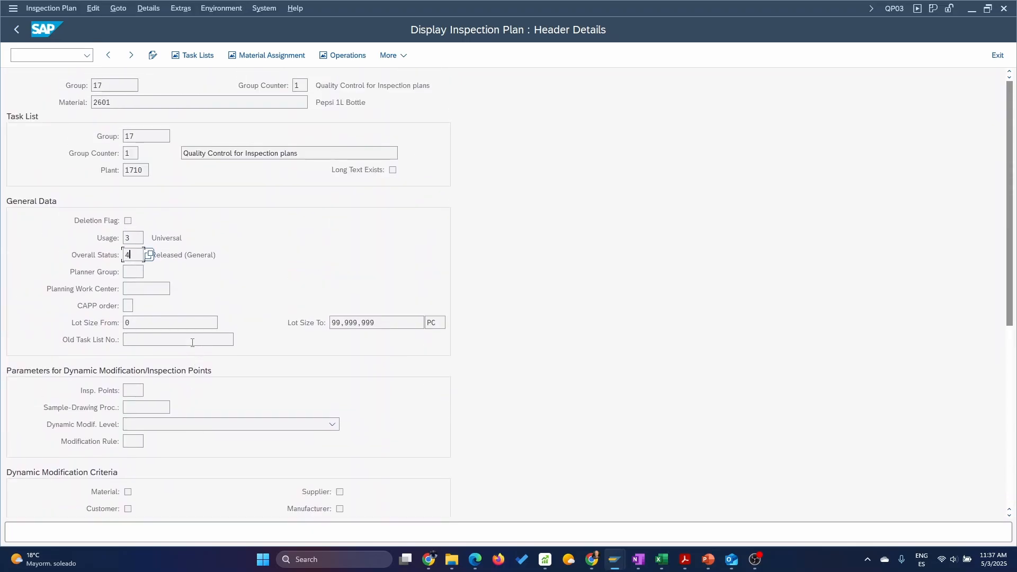